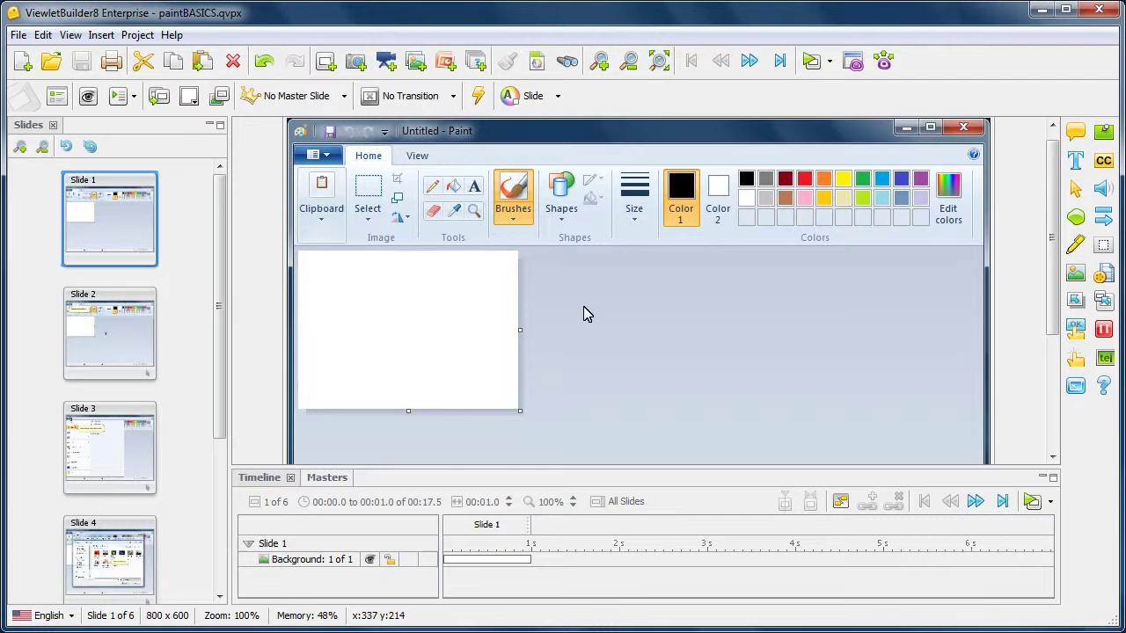
Step: Open the project properties and set the Viewlet profile title to "Paint Basics"
left_click(144, 37)
left_click(249, 62)
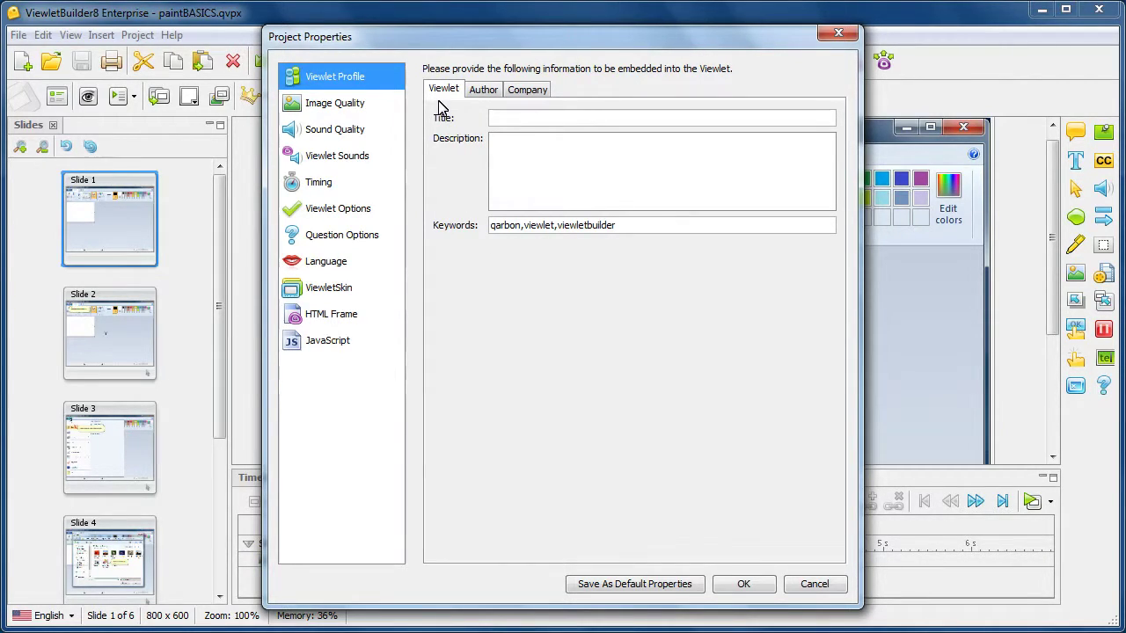
left_click(483, 92)
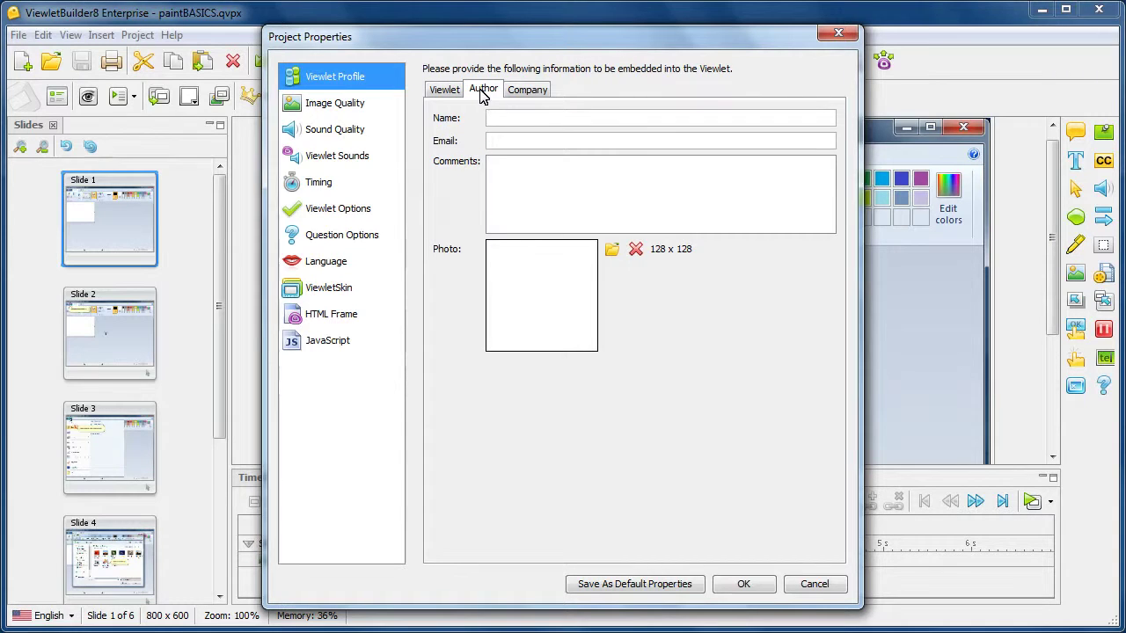
left_click(526, 94)
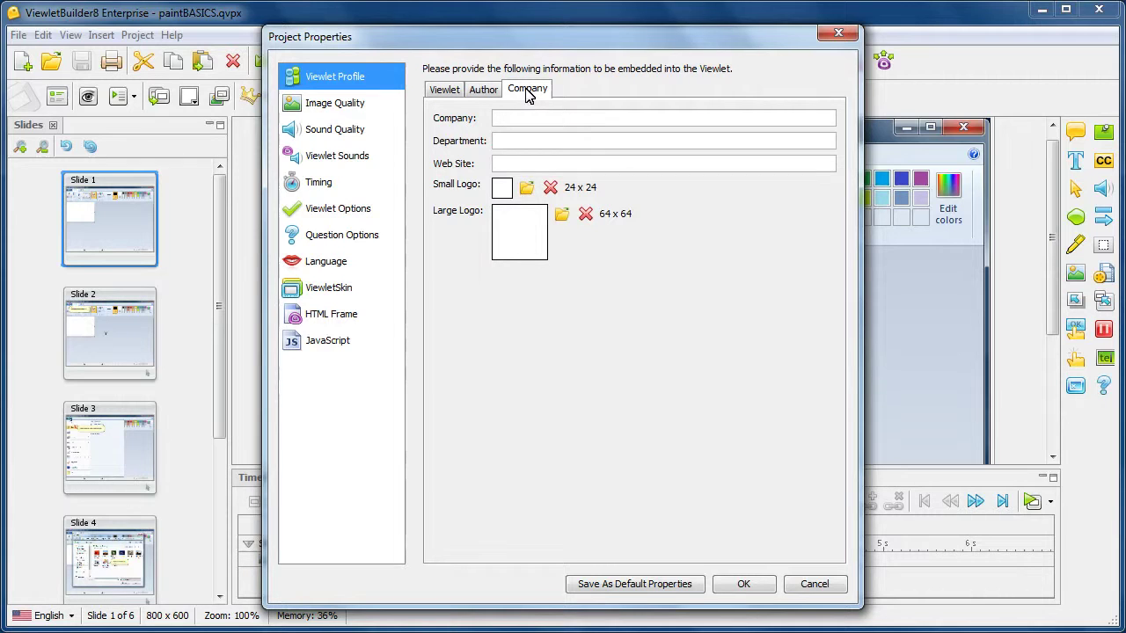
left_click(453, 92)
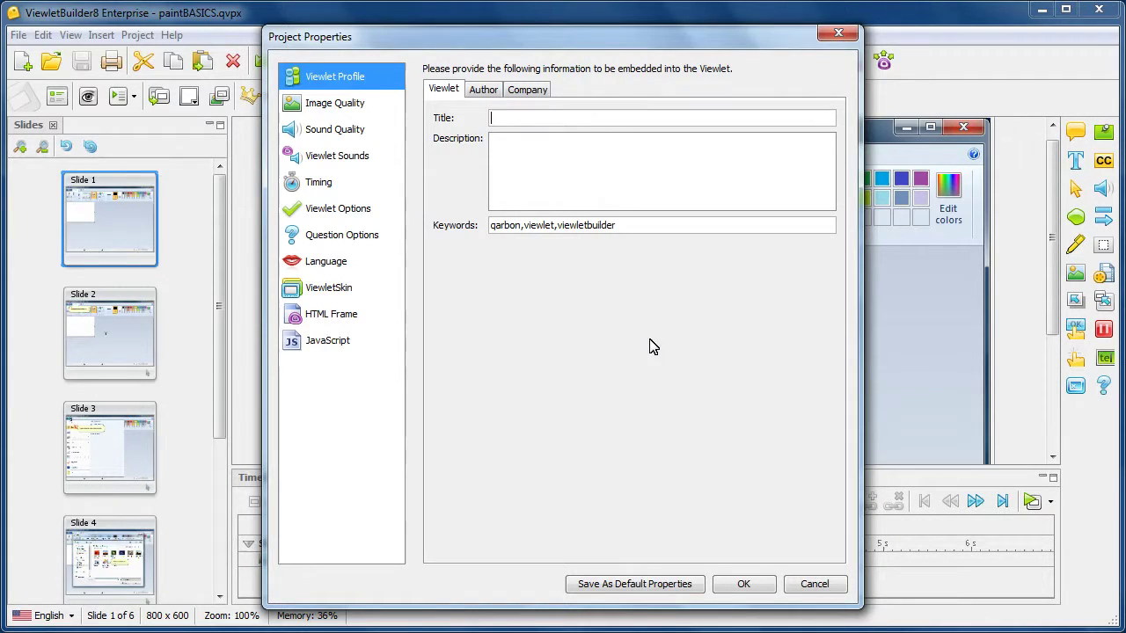
type("Pain")
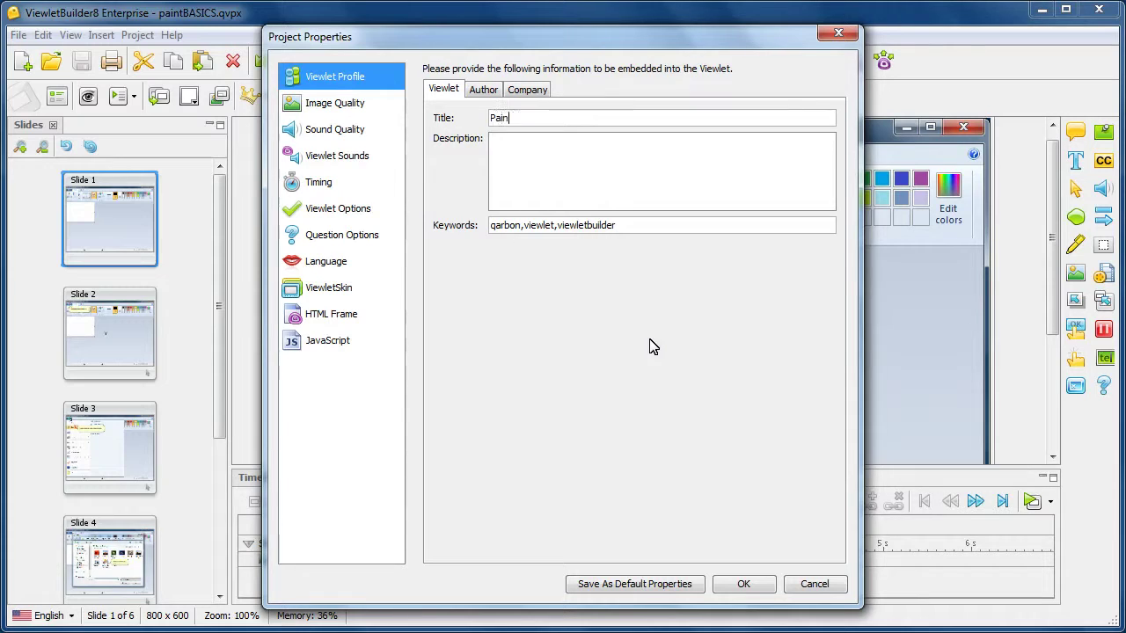
type("t Basics")
Step: Enter the author's name in the Viewlet profile and load viewlet_author.jpg as the author photo
left_click(484, 92)
type("Viewletmarm")
key("BackSpace")
key("BackSpace")
key("BackSpace")
key("BackSpace")
type("Marm")
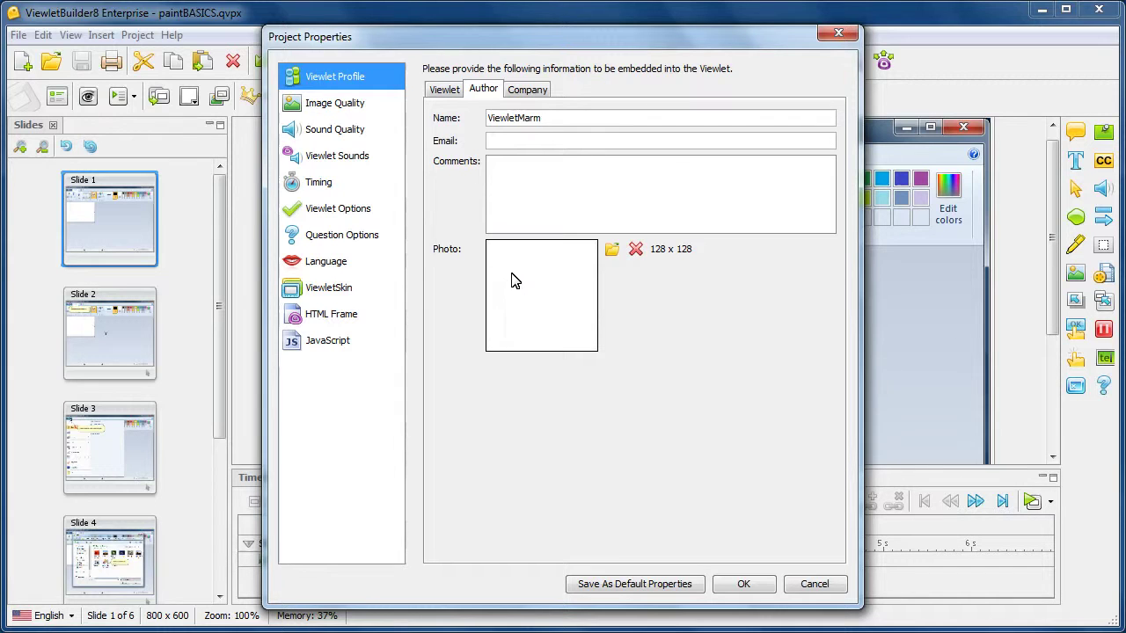
left_click(612, 250)
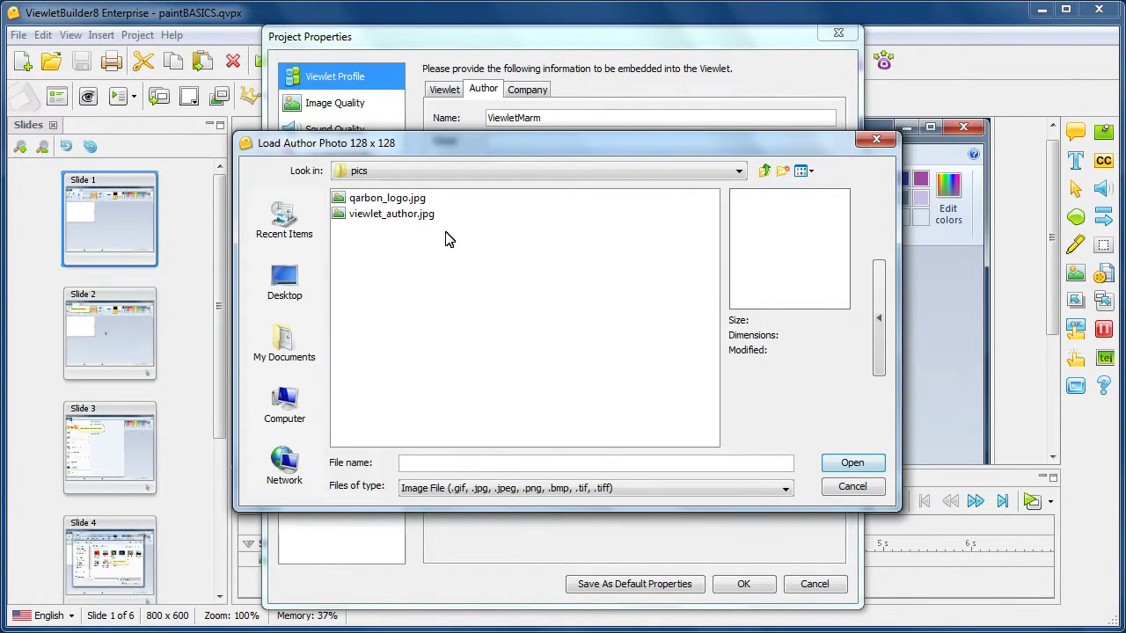
left_click(418, 216)
left_click(852, 462)
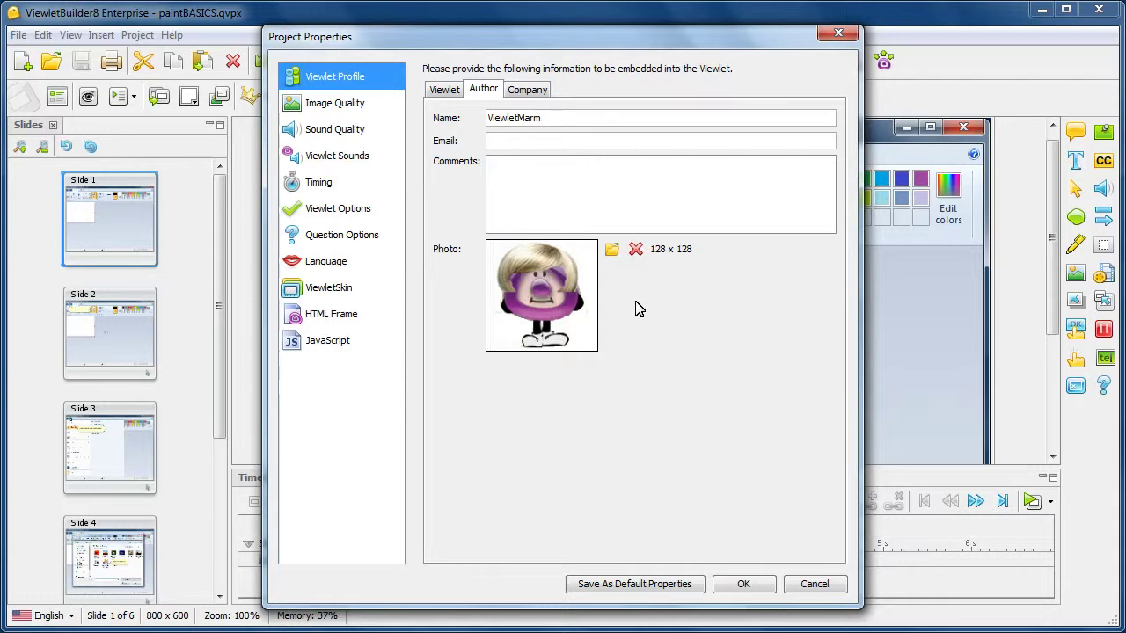
Step: Set the profile's company to Qarbon, the department to ViewletDesign Services and the web site to qarbon.com
left_click(540, 99)
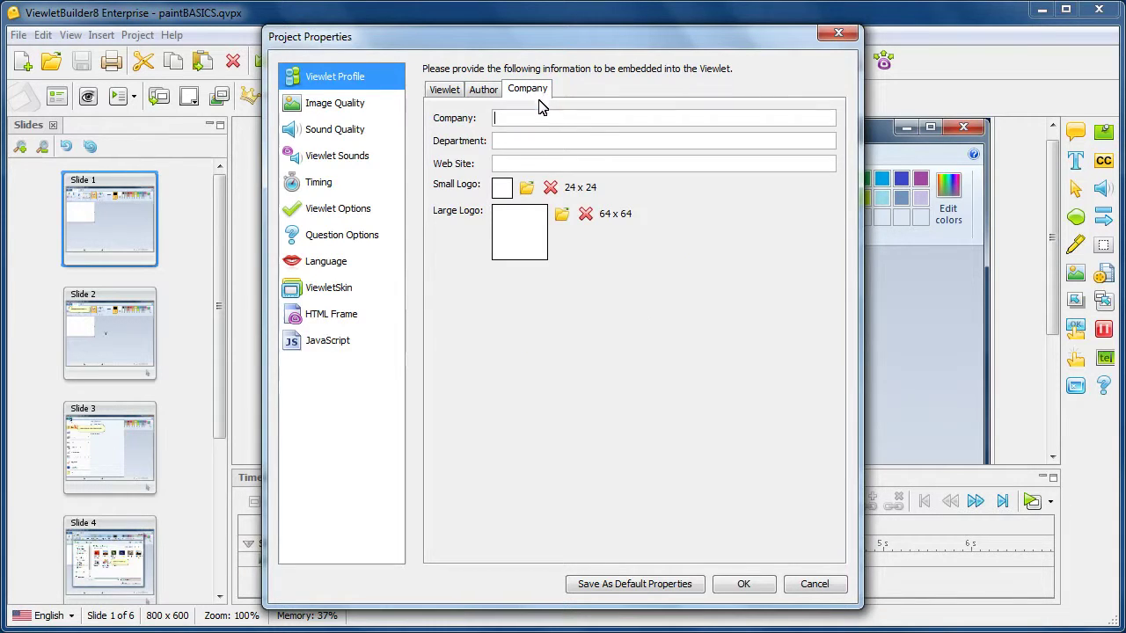
type("Qarbon")
type("ViewletDesign Servic")
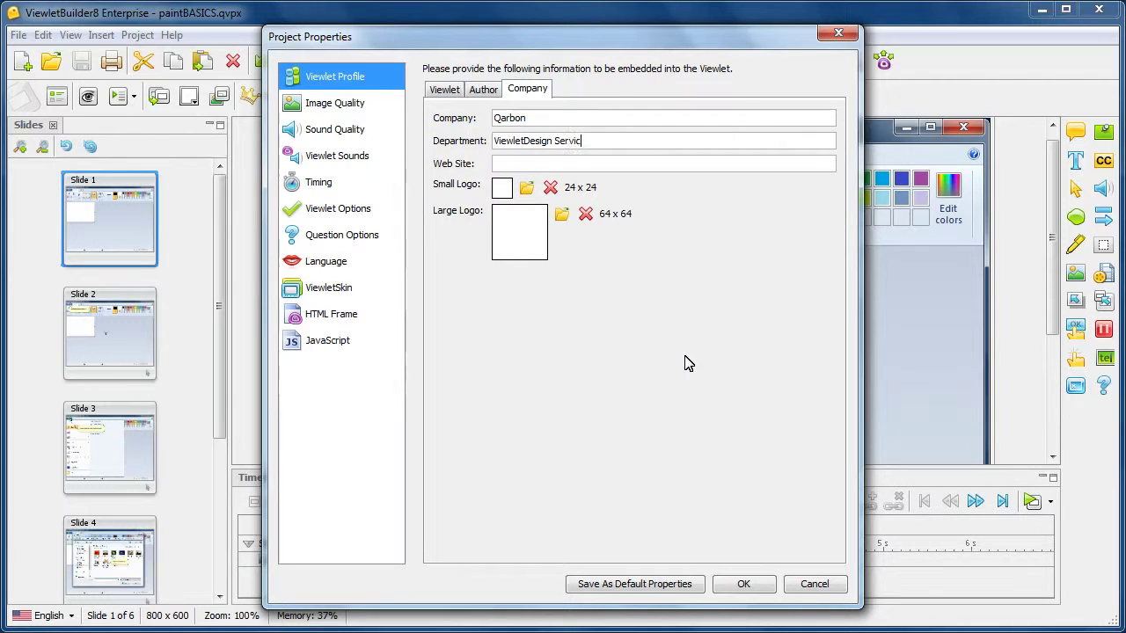
type("qarbon.com")
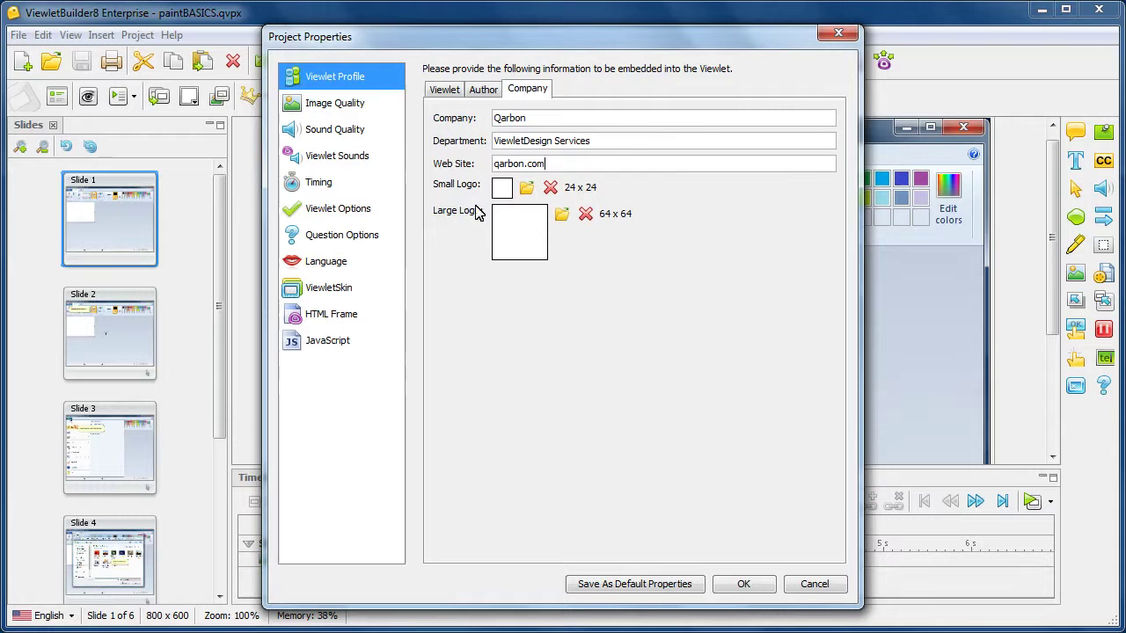
Step: Load qarbon_logo.jpg as the company's large logo
left_click(561, 213)
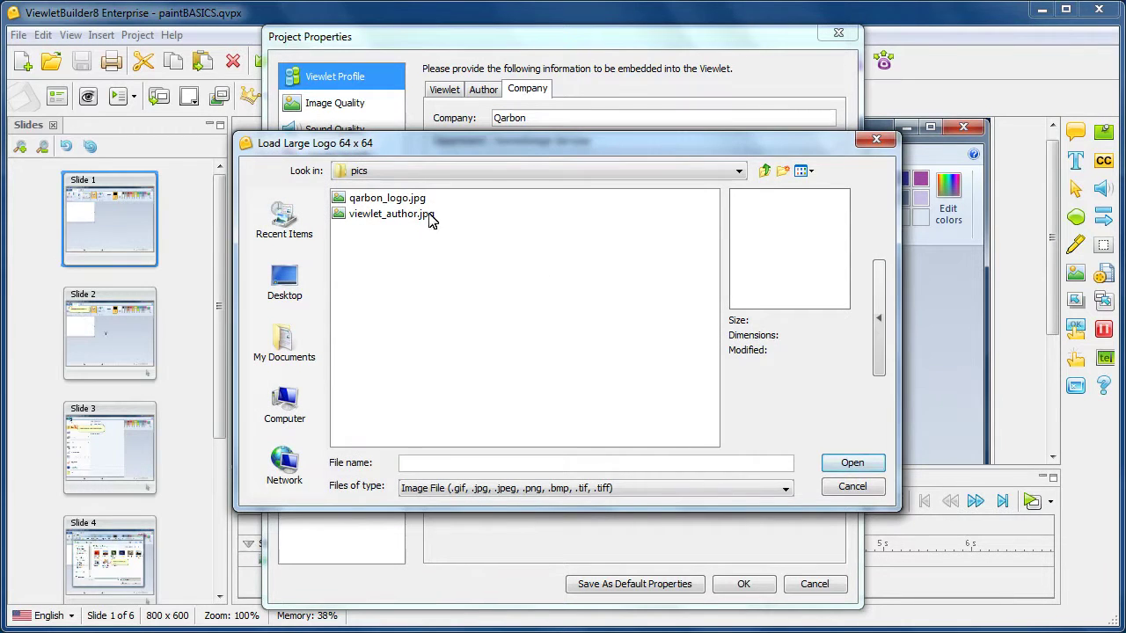
left_click(421, 201)
left_click(834, 469)
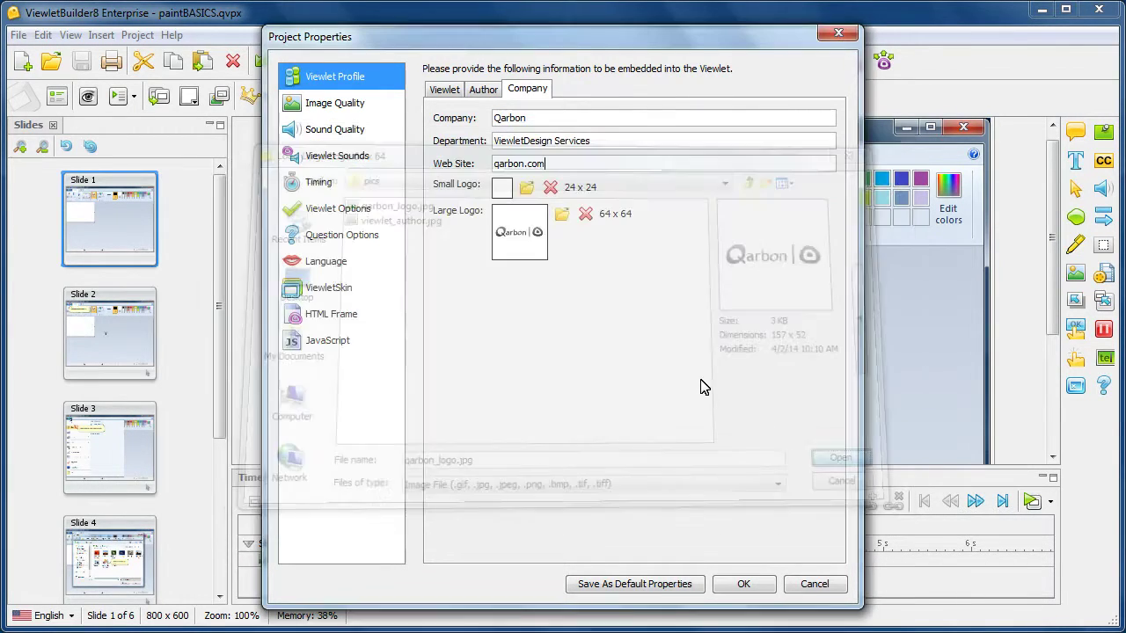
Step: Review the image quality choices and the compression settings of the custom quality configuration
left_click(354, 106)
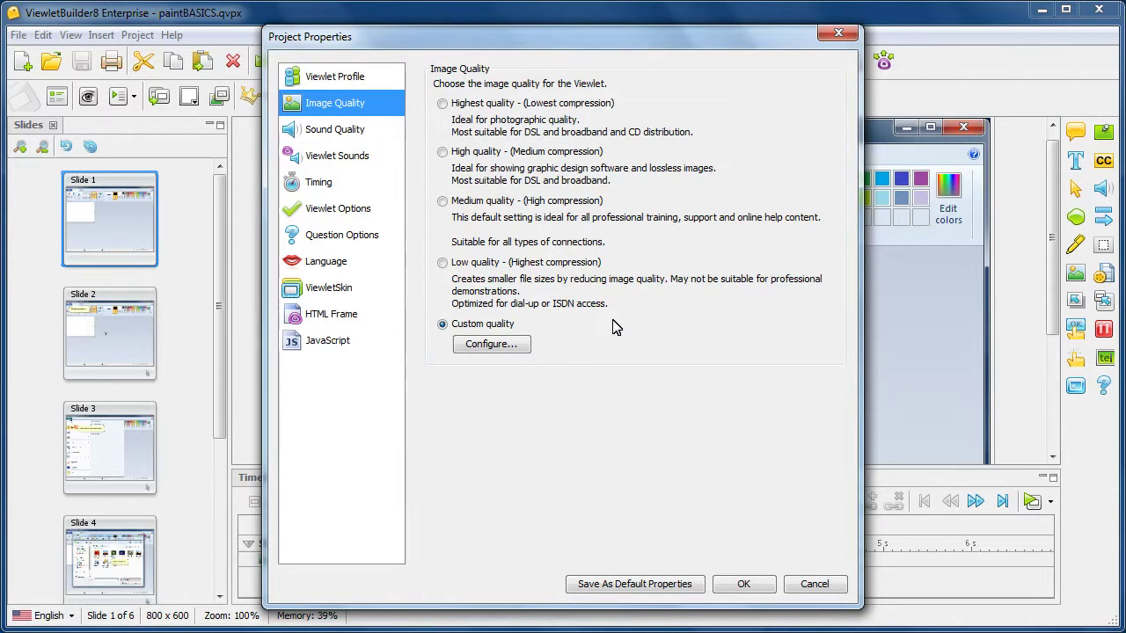
left_click(514, 346)
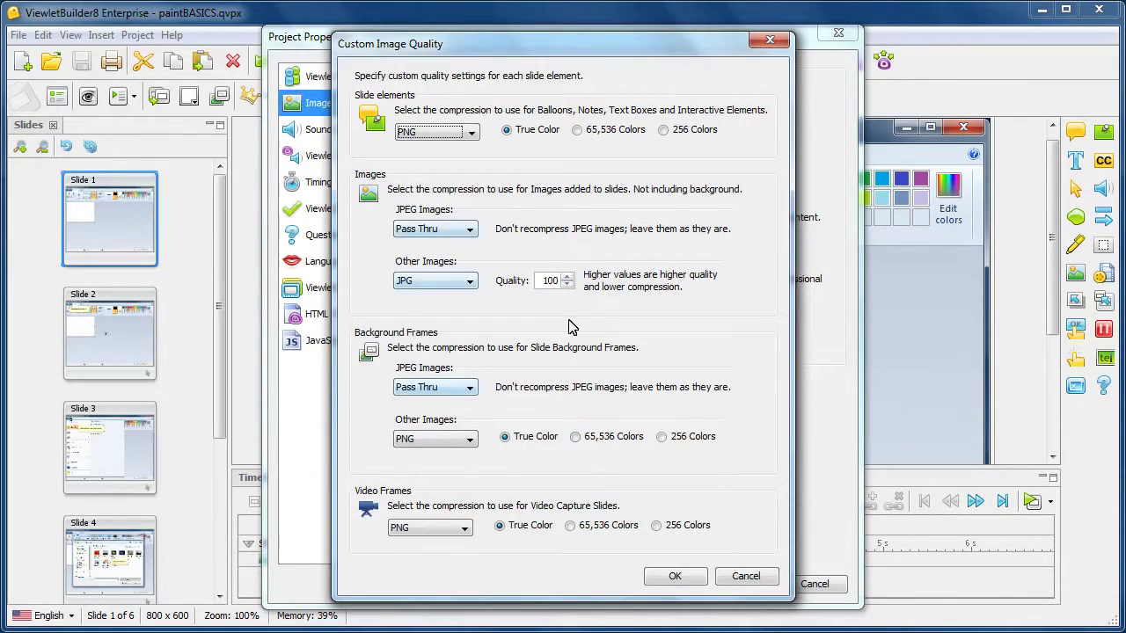
left_click(675, 576)
Step: Review the sound quality settings and the available cursor click and keyboard typing sounds
left_click(355, 132)
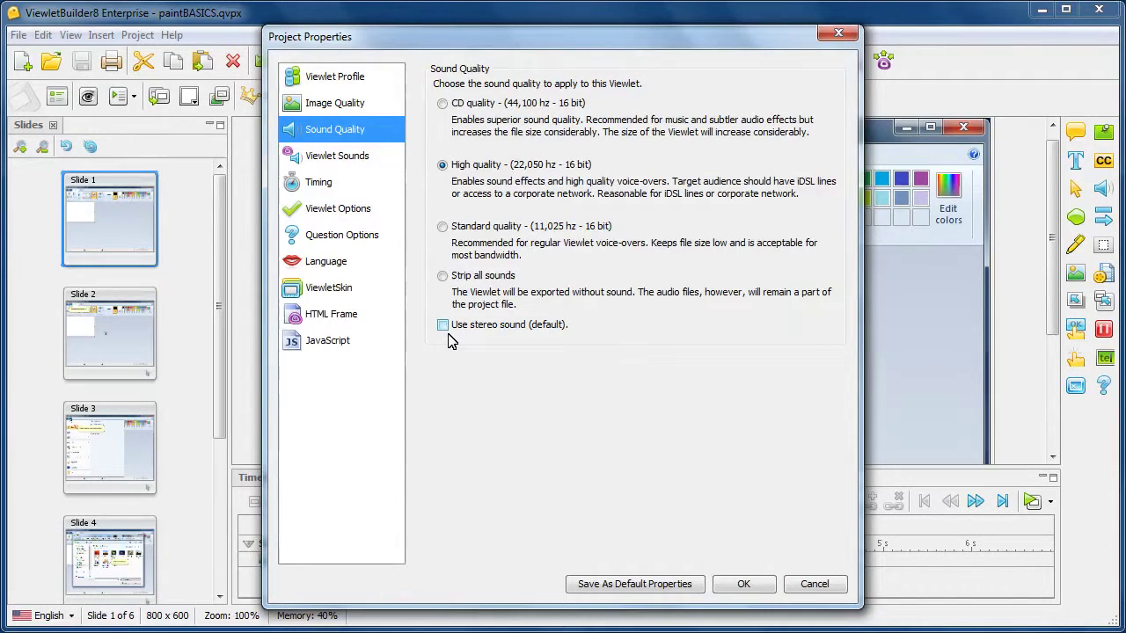
left_click(353, 158)
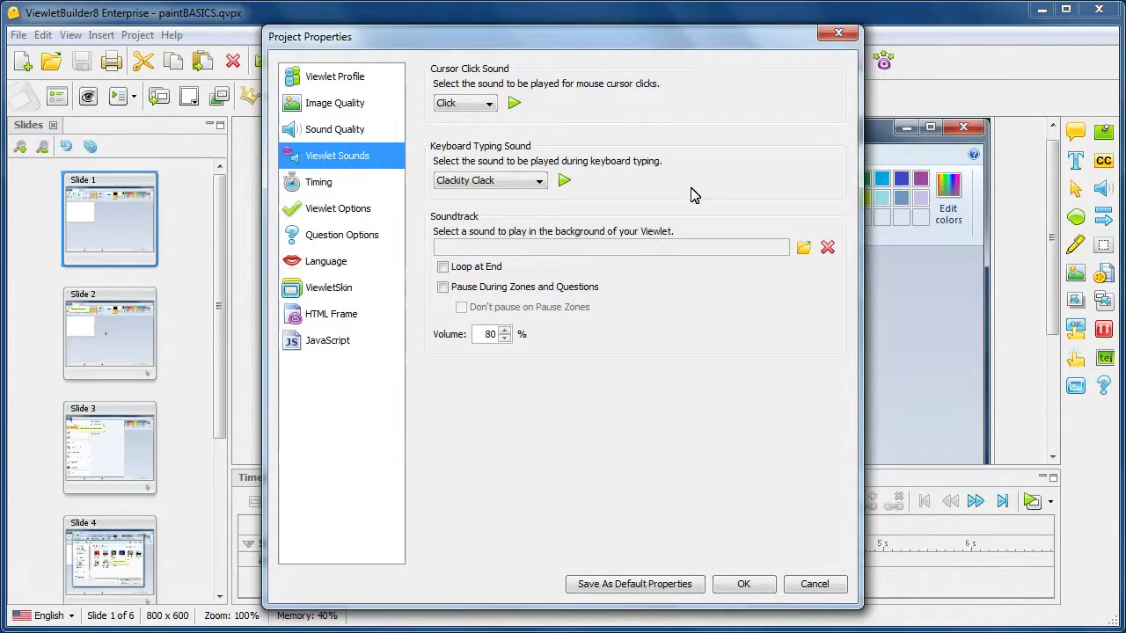
left_click(491, 104)
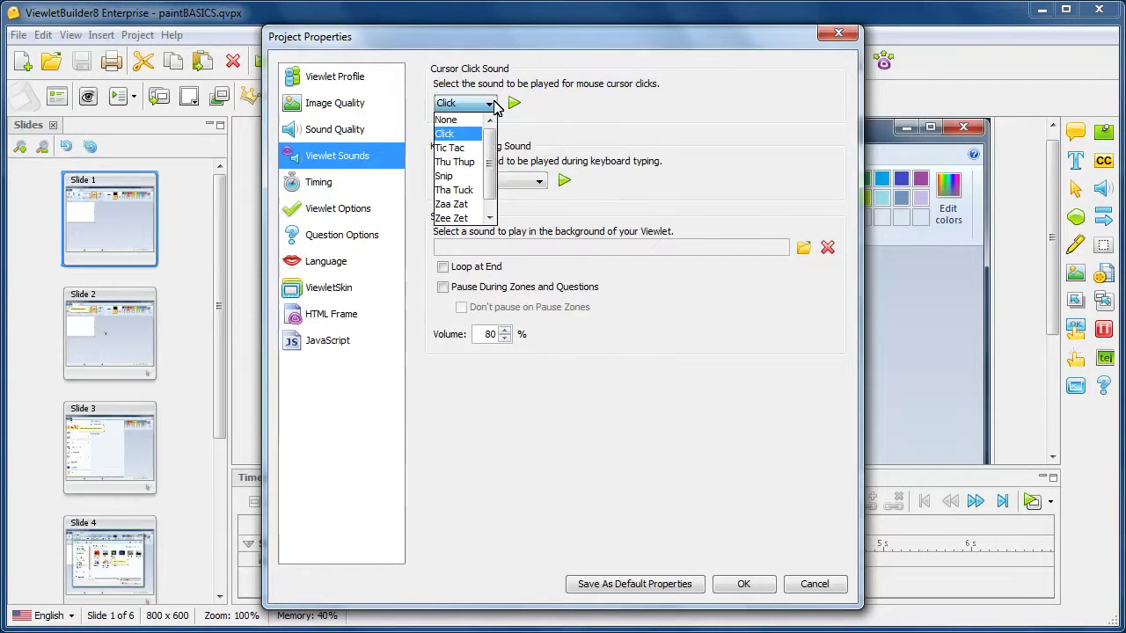
left_click(464, 137)
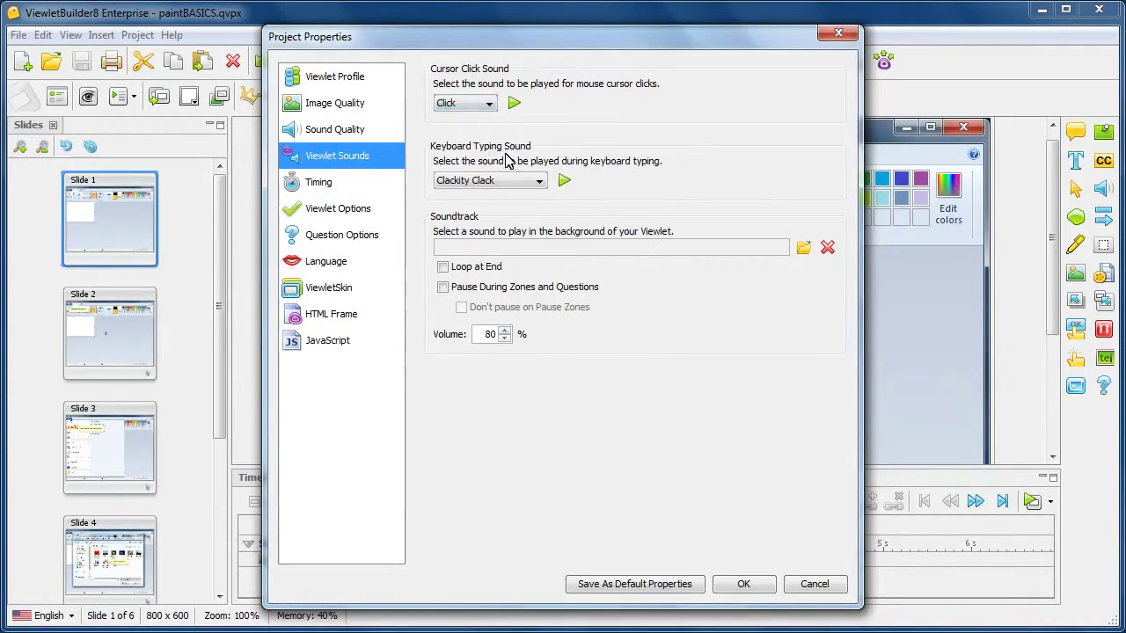
left_click(540, 182)
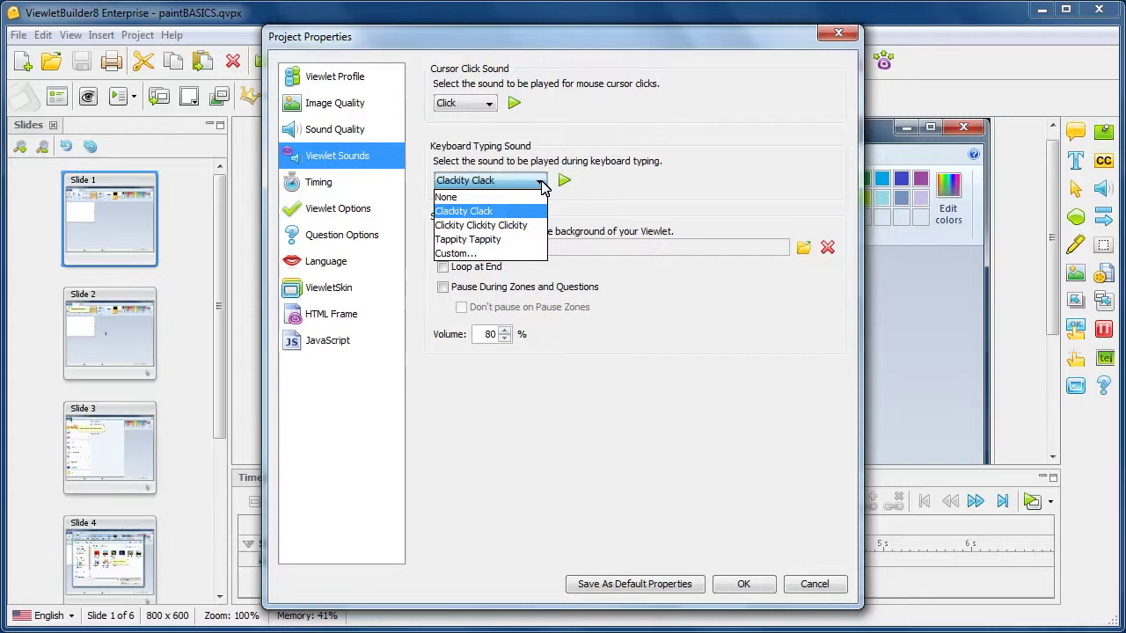
left_click(540, 183)
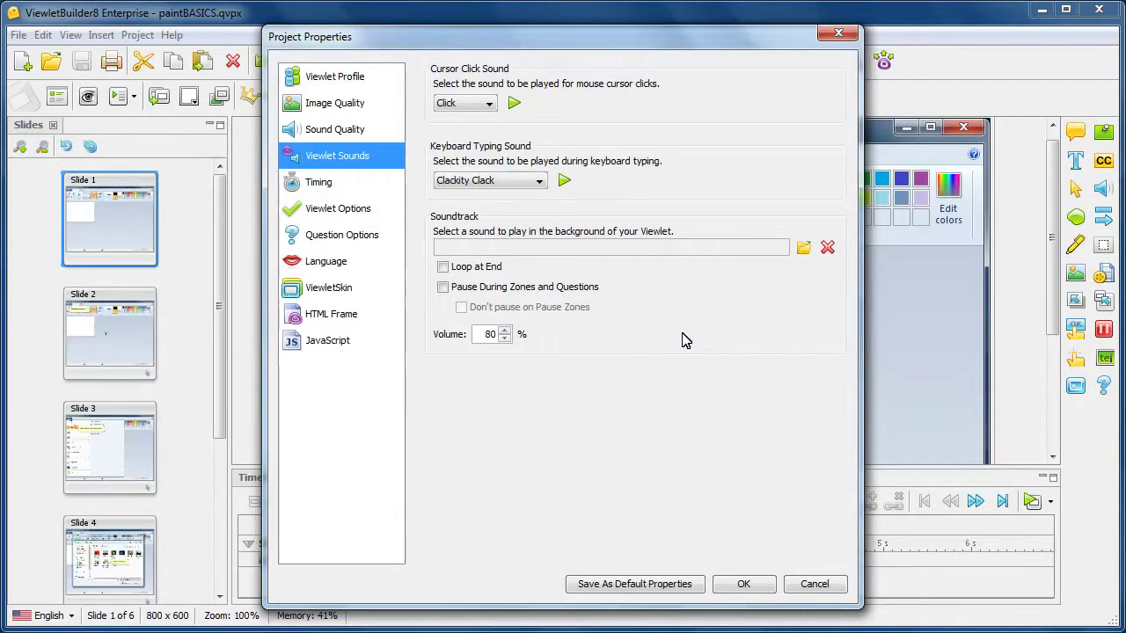
Step: Browse the Sounds folder for files that could serve as the Viewlet's background soundtrack
left_click(802, 251)
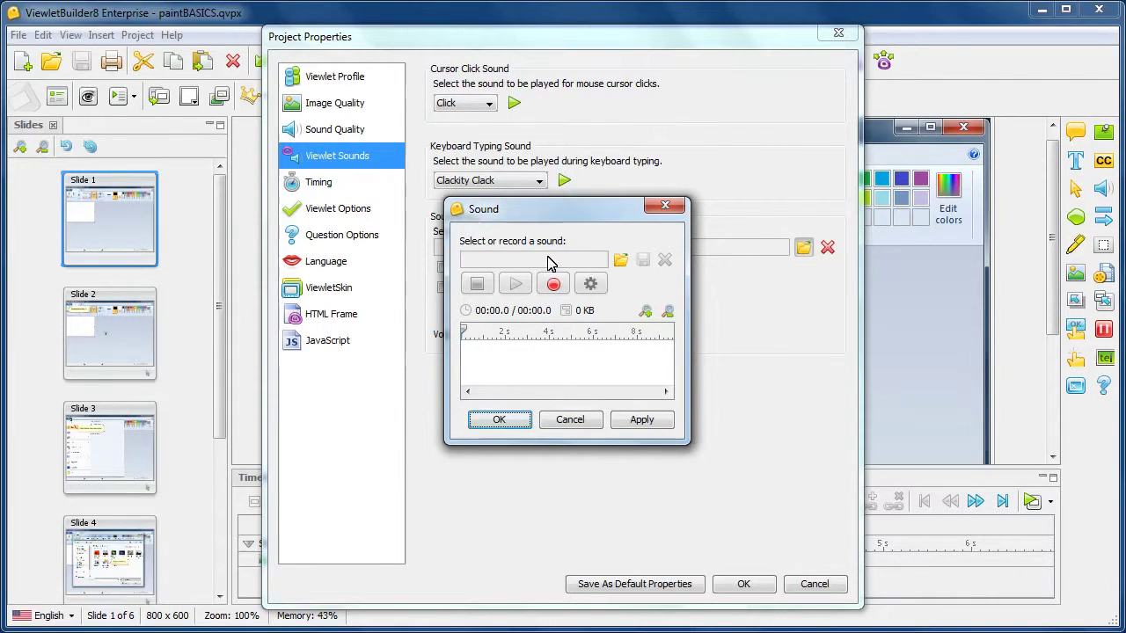
left_click(619, 260)
double_click(469, 206)
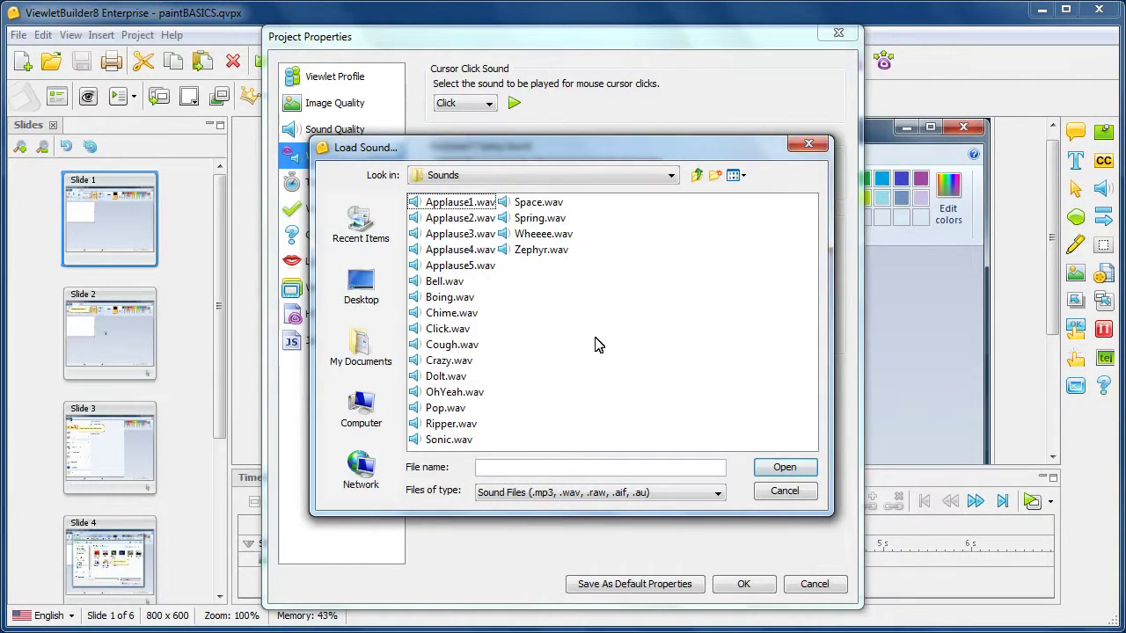
left_click(785, 491)
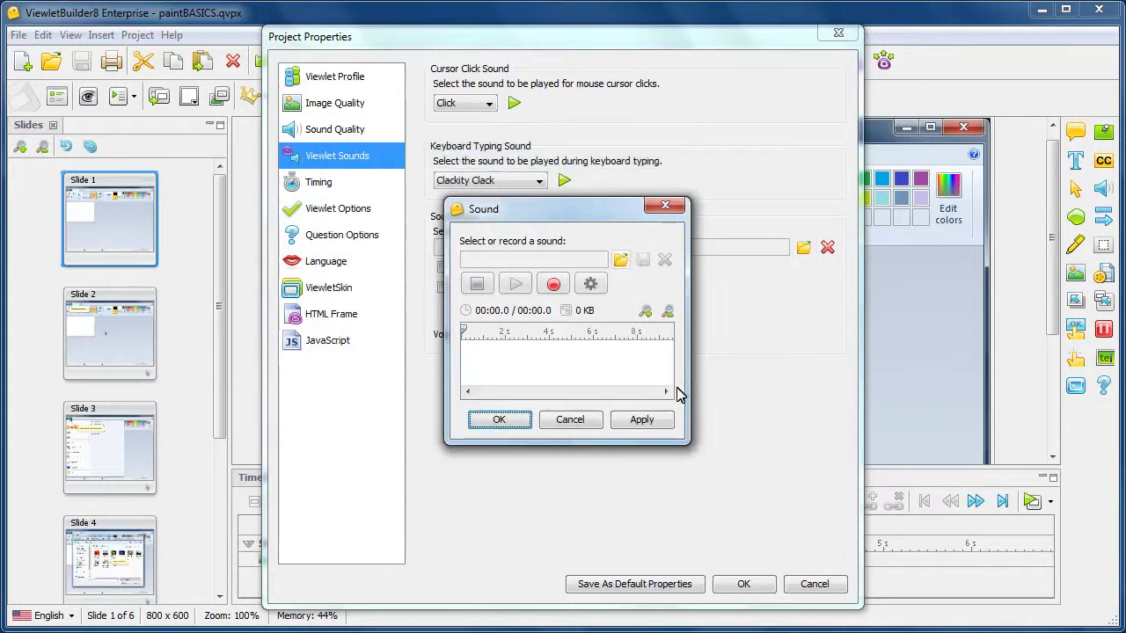
left_click(570, 420)
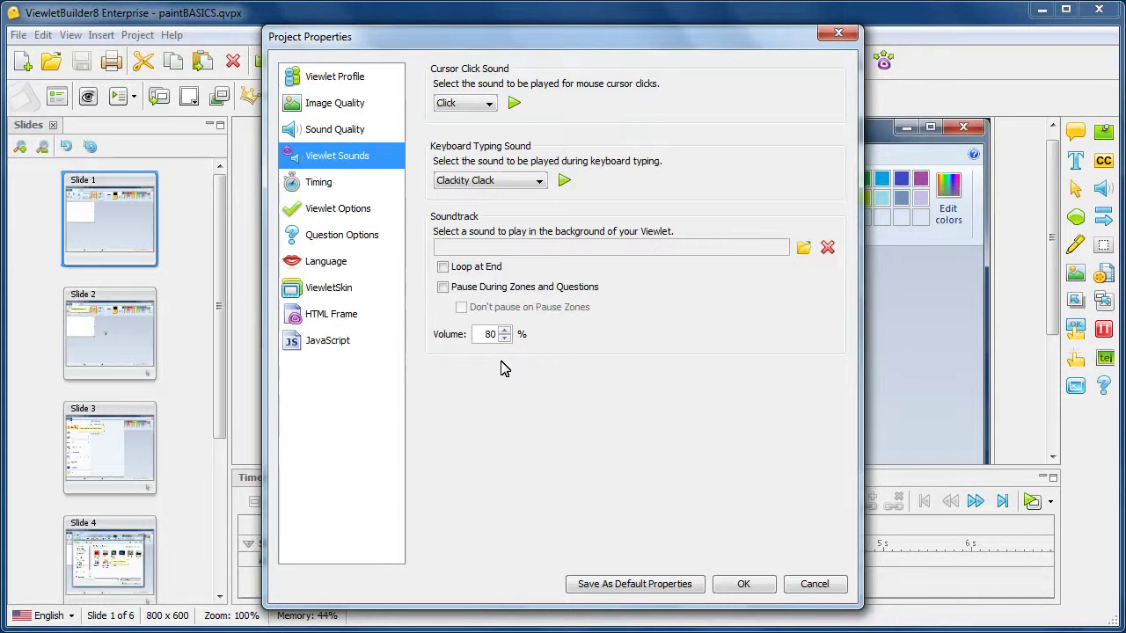
Step: Set the minimum message duration in the project's timing properties to 2.5 seconds
left_click(340, 188)
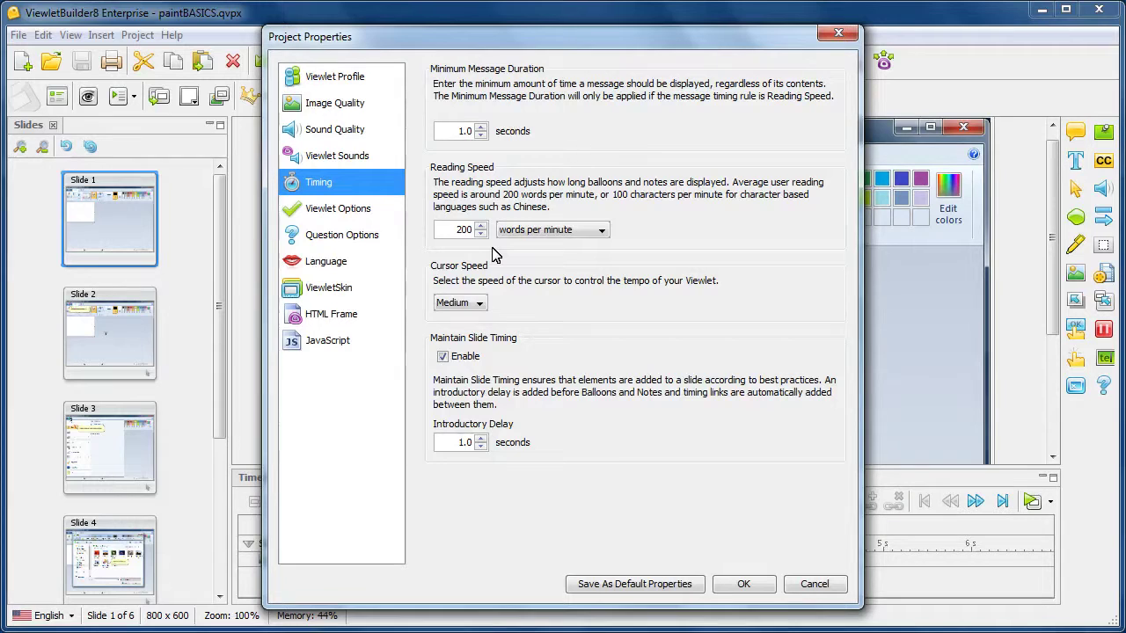
double_click(460, 131)
type("2.5")
Step: Give the Viewlet's start button the Circled Arrow style and scale it to 51 percent of the slide
left_click(353, 211)
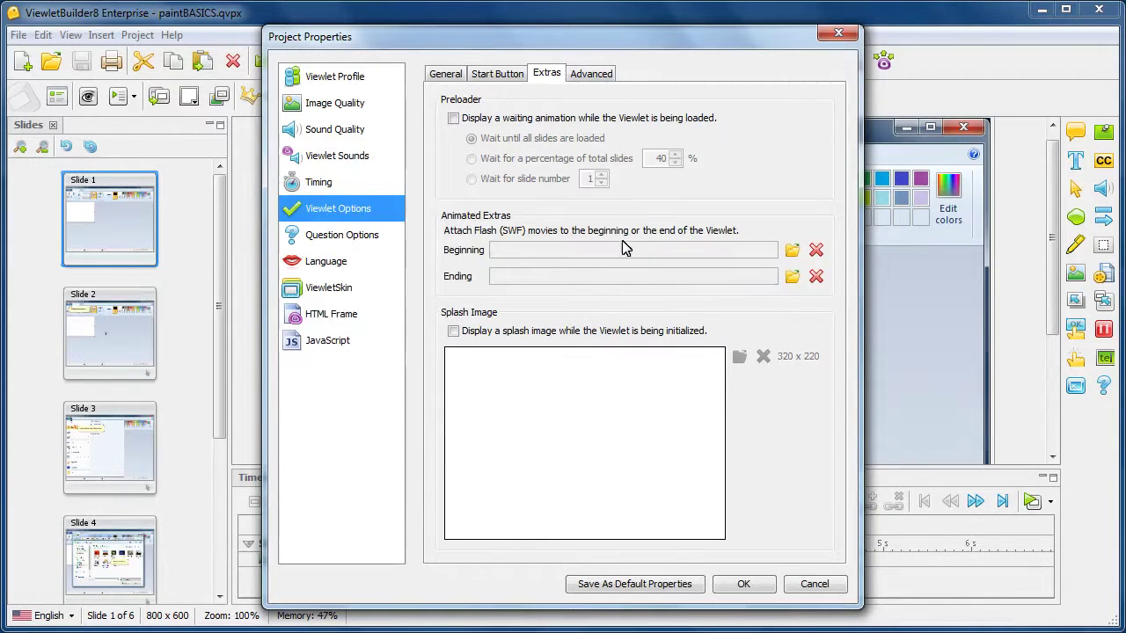
left_click(453, 80)
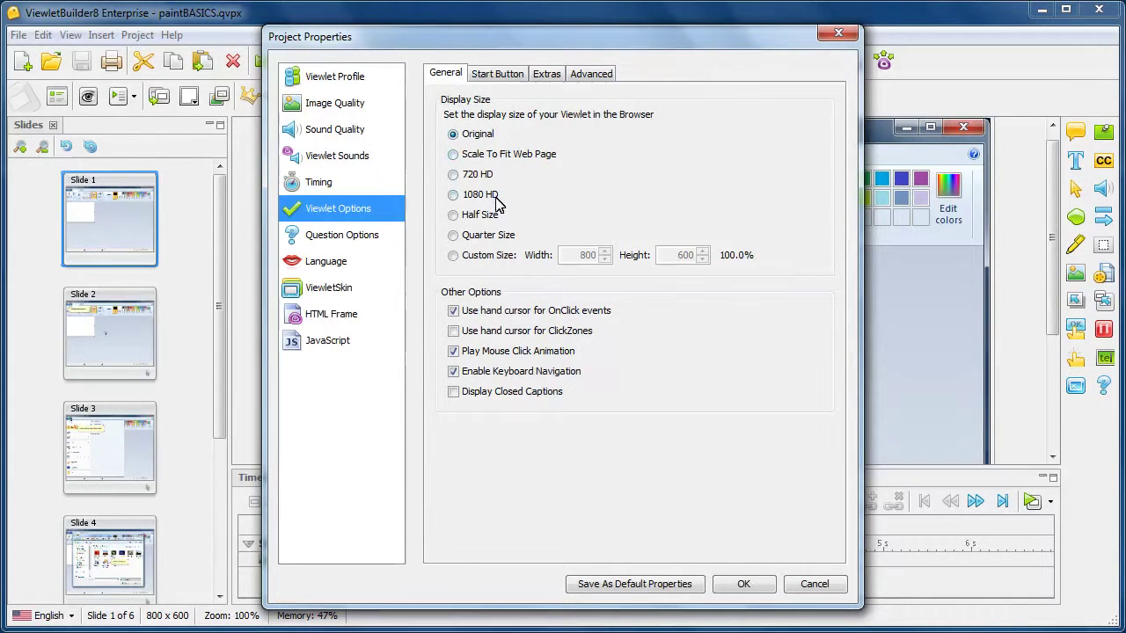
left_click(518, 74)
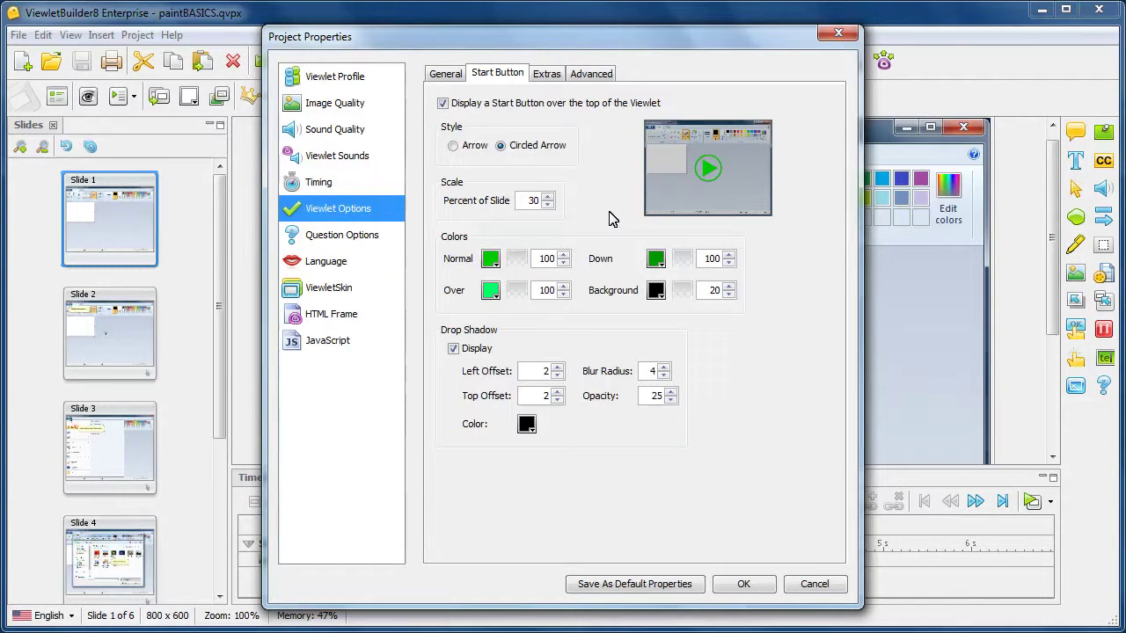
left_click(454, 147)
left_click(501, 146)
left_click(546, 204)
left_click_drag(546, 205, 540, 199)
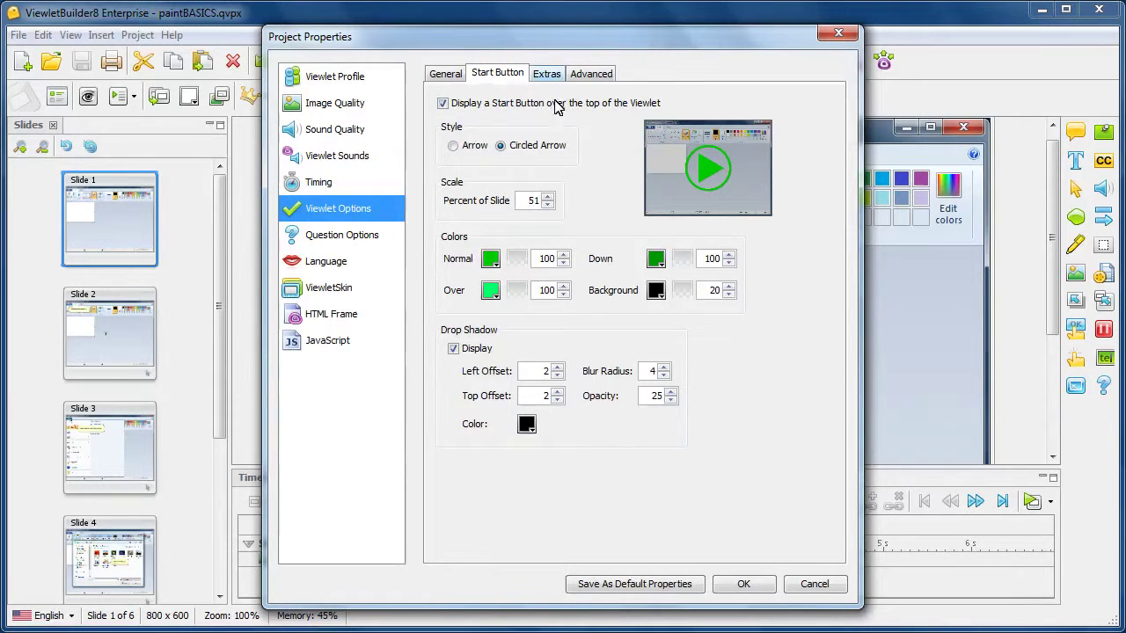
Step: Enable the preloader animation, waiting for 40% of total slides, and enable a splash image during initialization
left_click(546, 74)
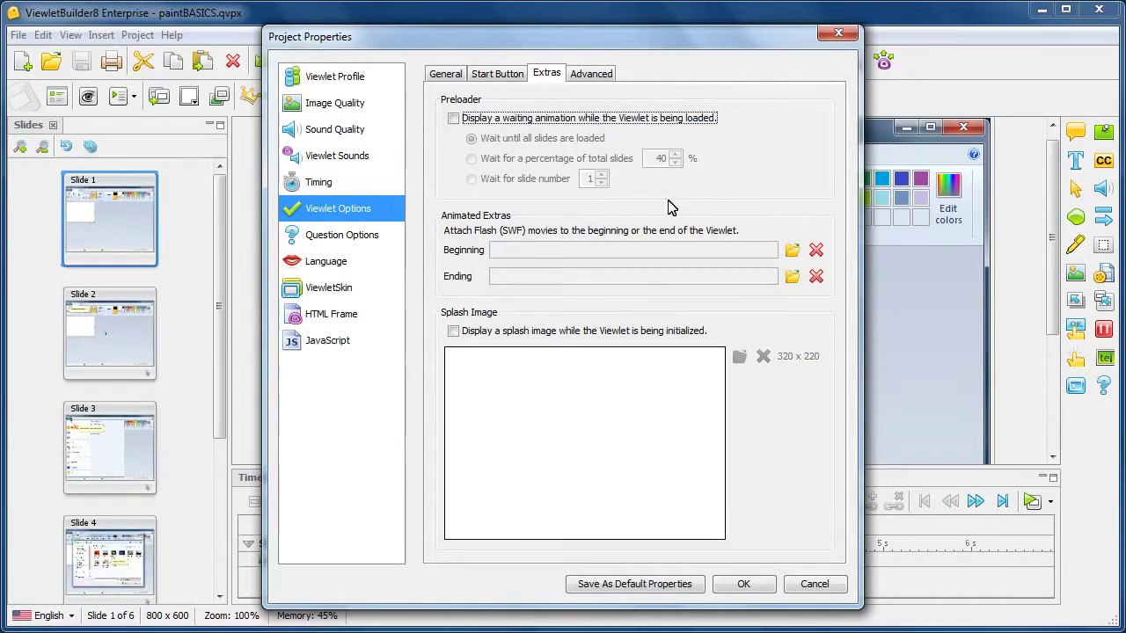
left_click(453, 118)
left_click(471, 159)
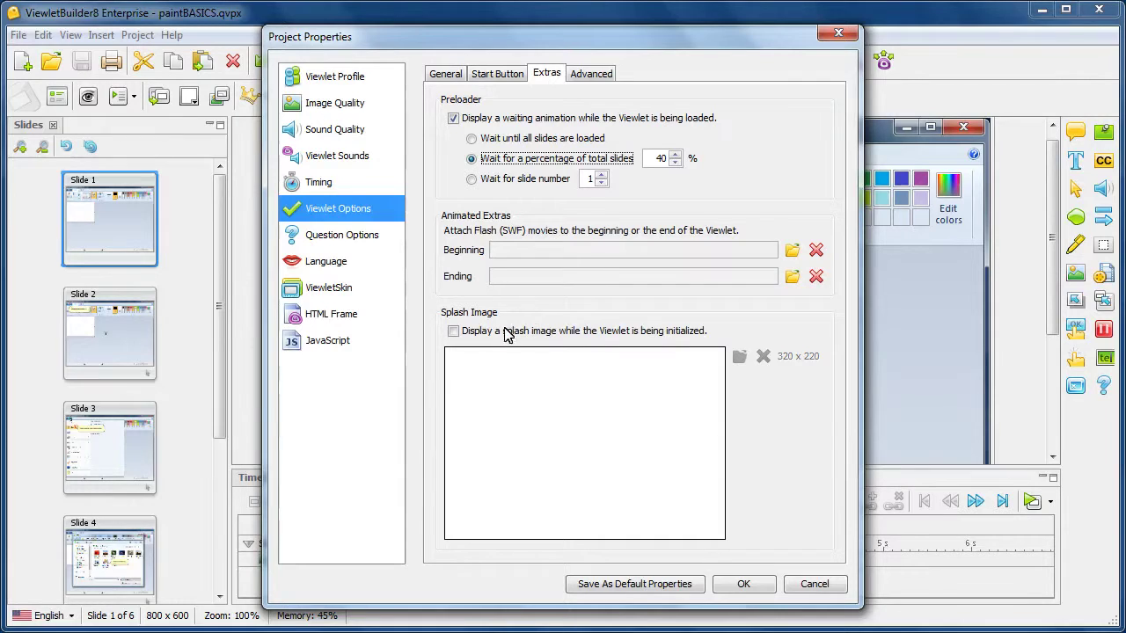
left_click(453, 331)
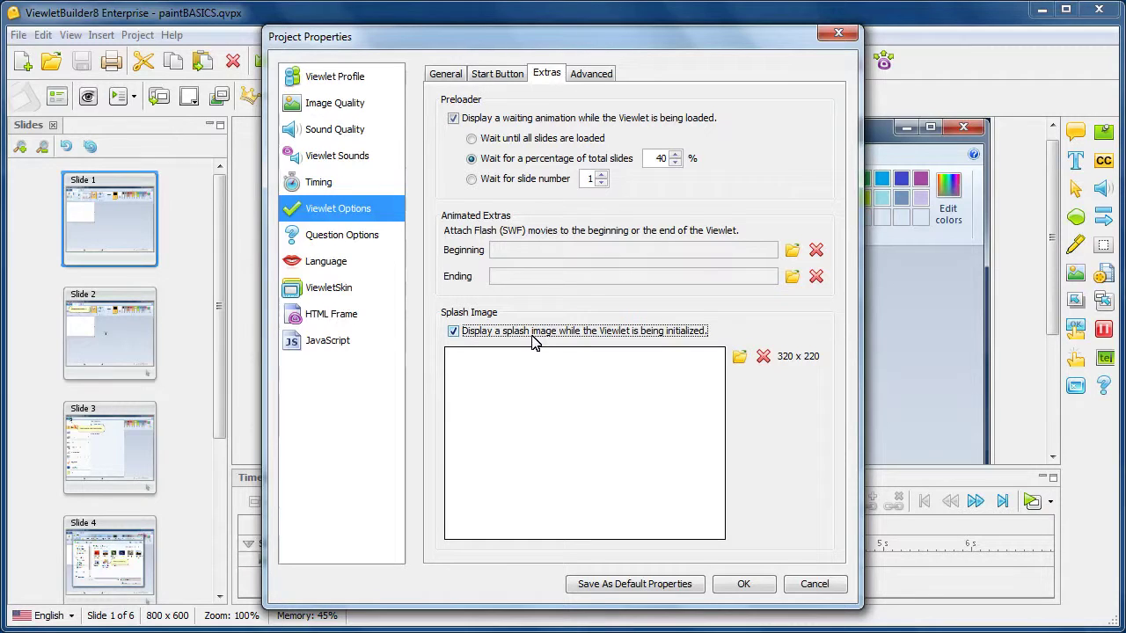
Step: Review the advanced Viewlet options, and try requiring viewers to log in with a Viewlet password in the question options
left_click(598, 79)
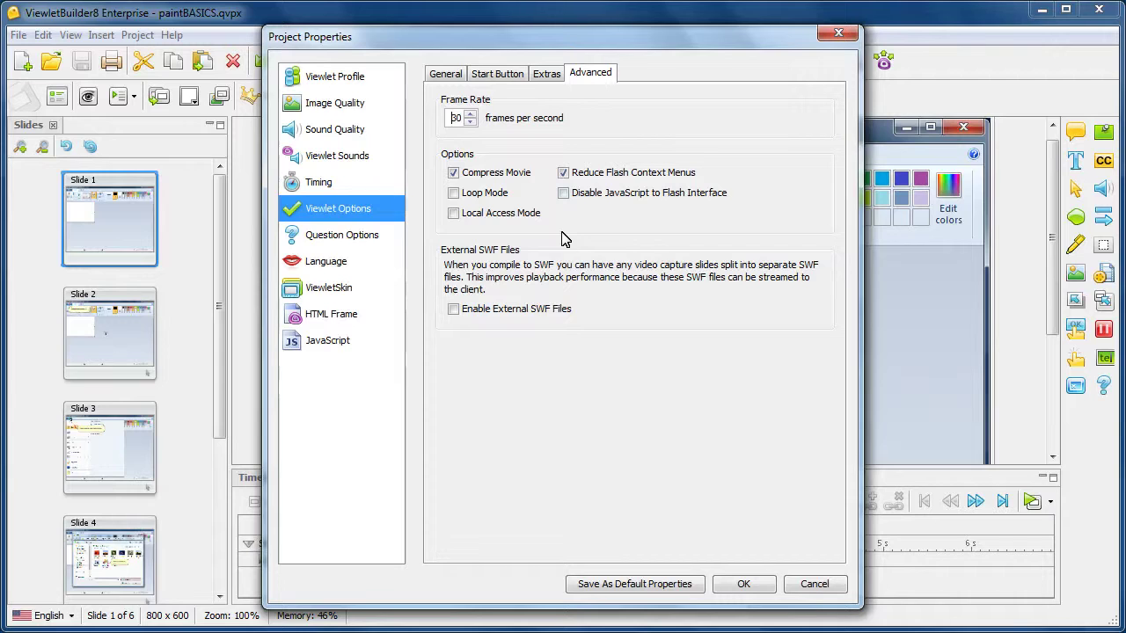
left_click(365, 237)
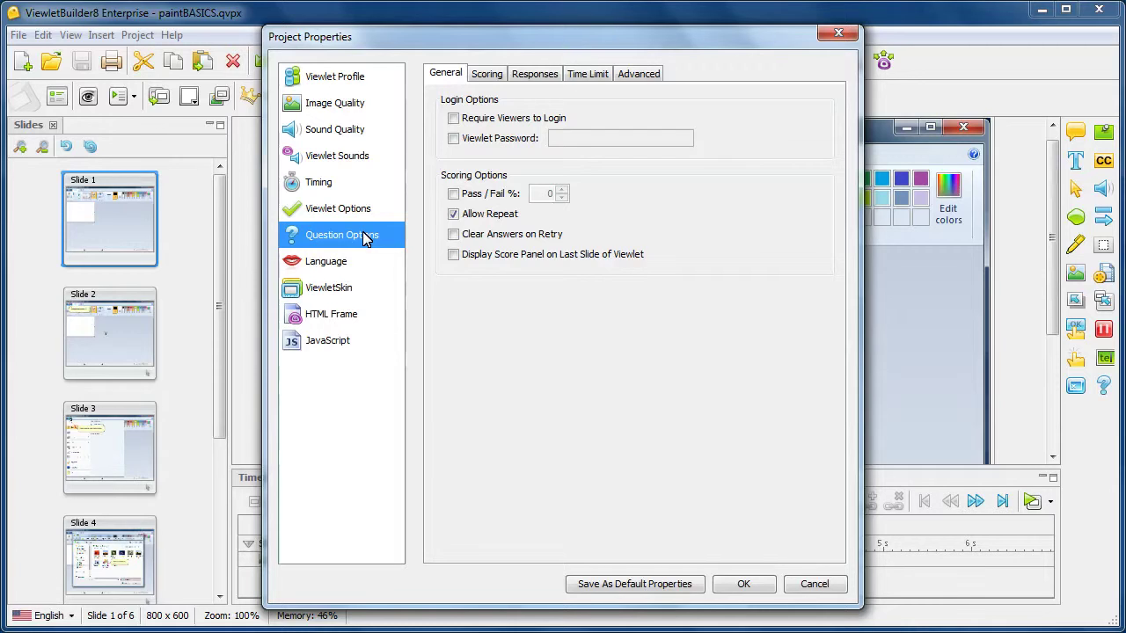
left_click(488, 121)
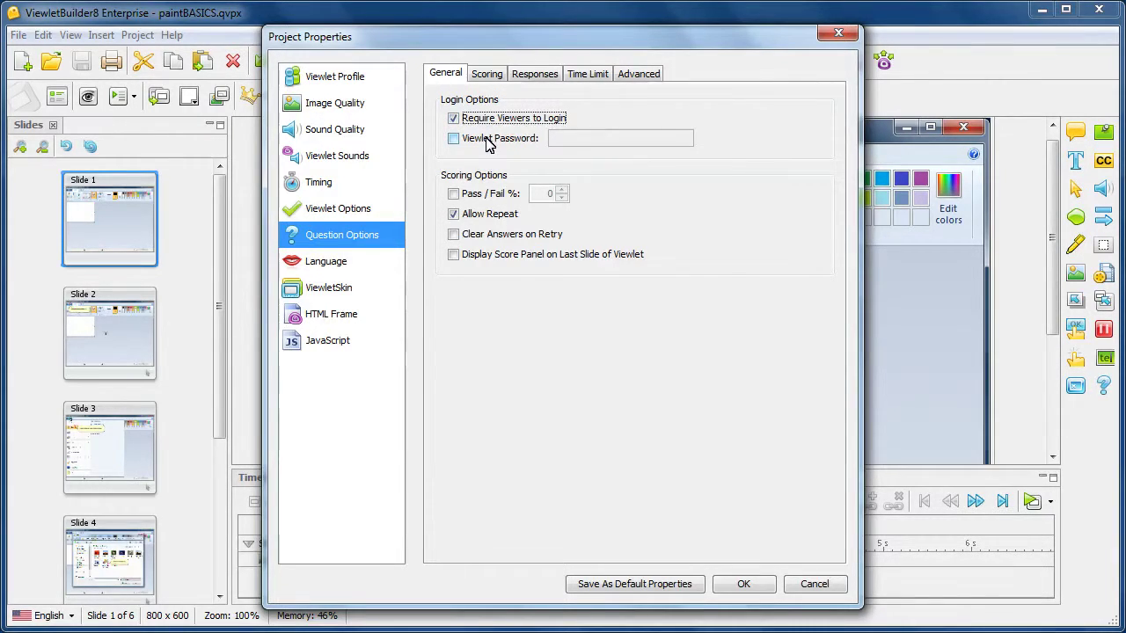
left_click(488, 141)
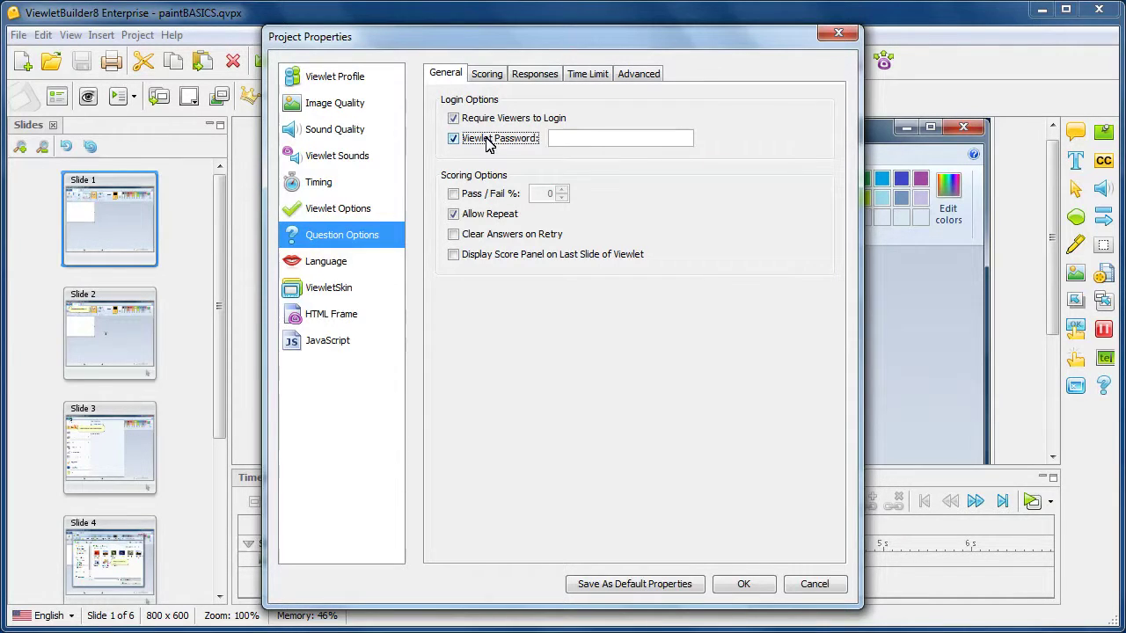
left_click(466, 117)
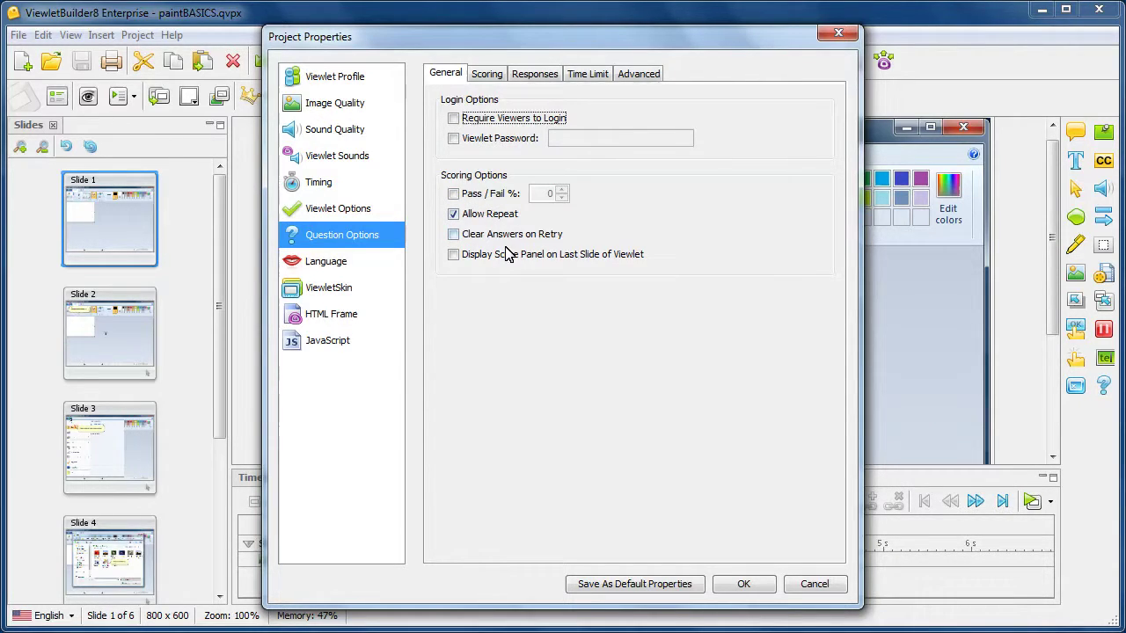
Step: Review the question options for scoring, response messages, time limit and advanced settings
left_click(489, 76)
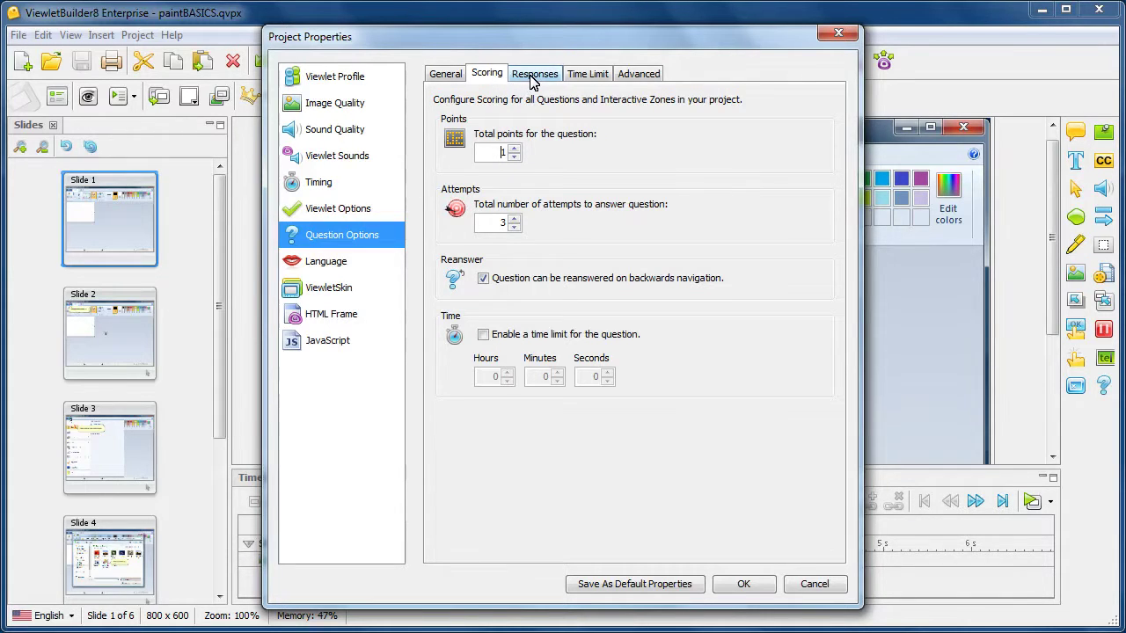
left_click(528, 78)
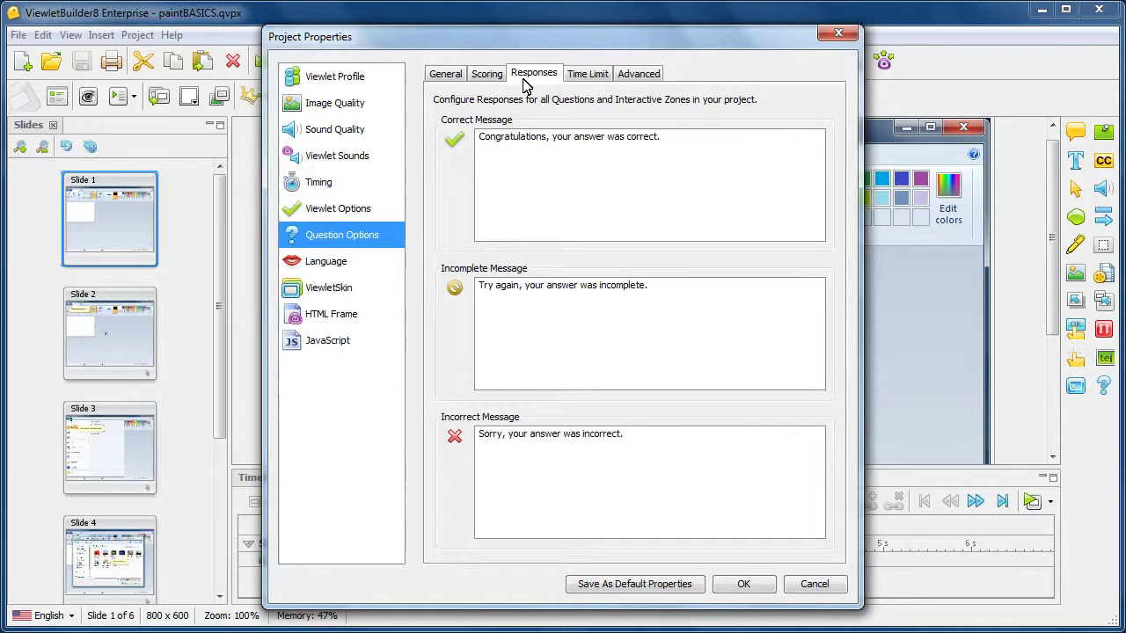
left_click(584, 78)
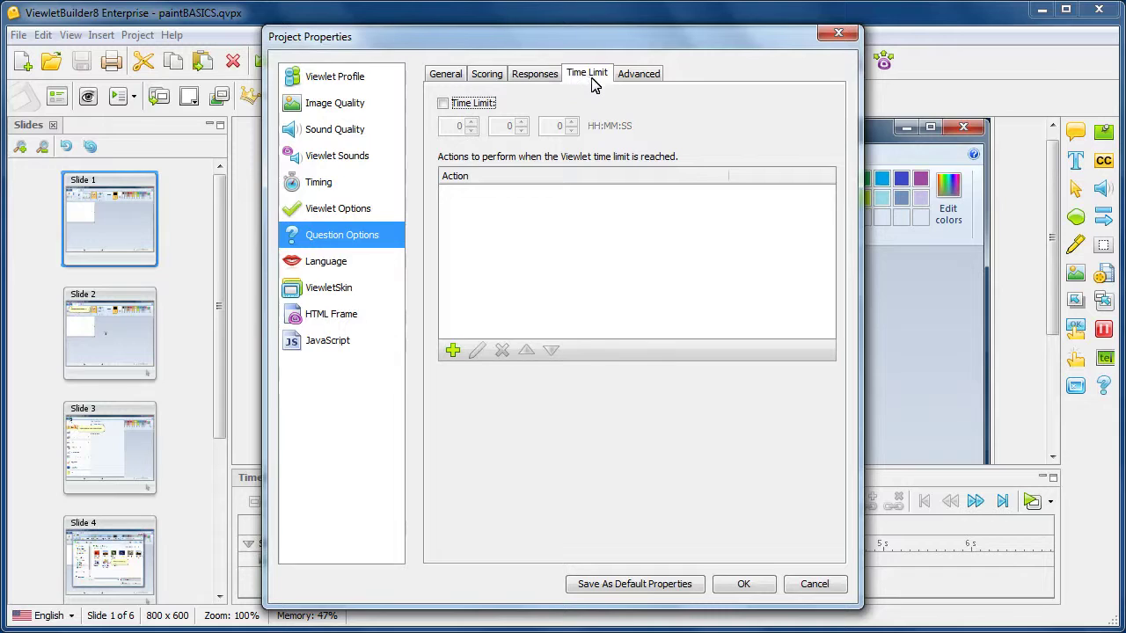
left_click(633, 77)
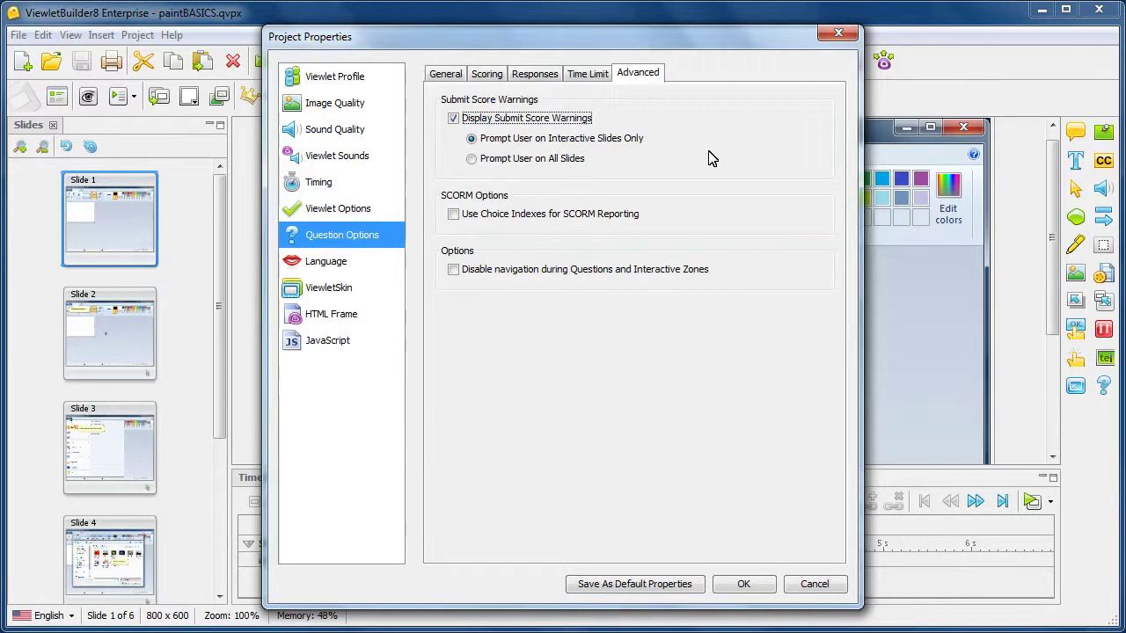
Step: Examine the available Viewlet languages and the default English texts for the login, side bar, status, results, resume and score warning elements
left_click(344, 269)
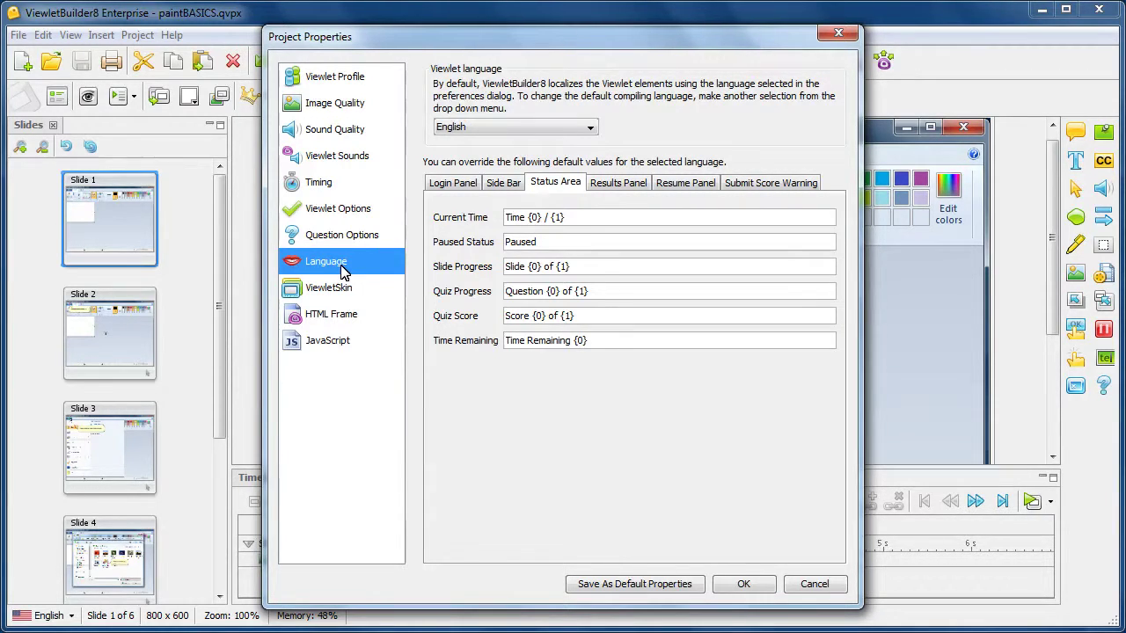
left_click(590, 130)
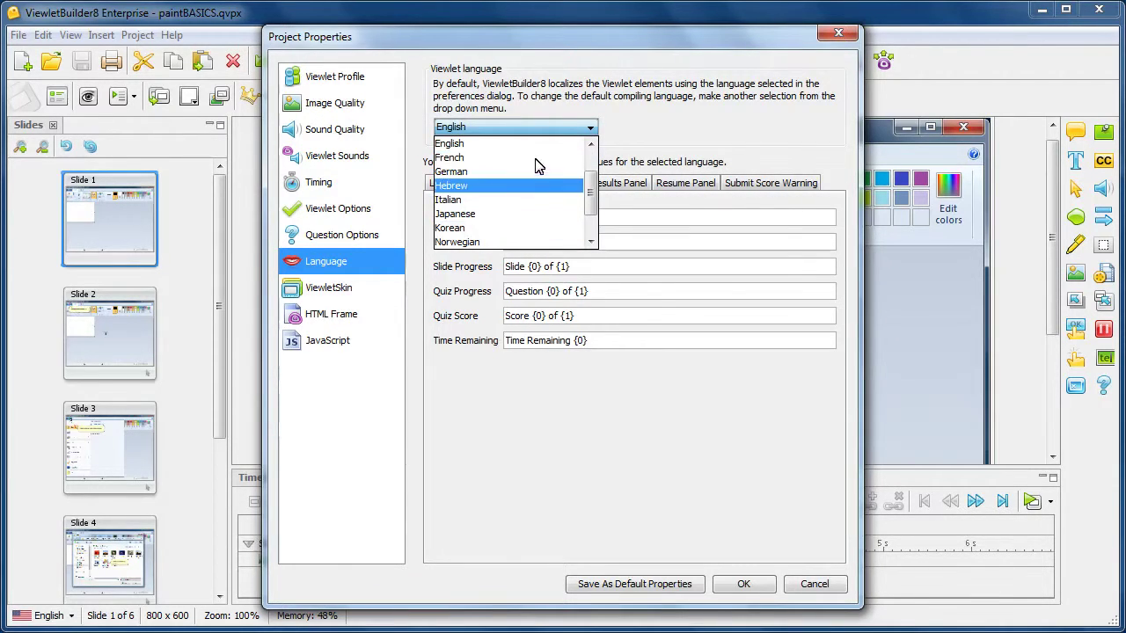
left_click(534, 147)
left_click(467, 183)
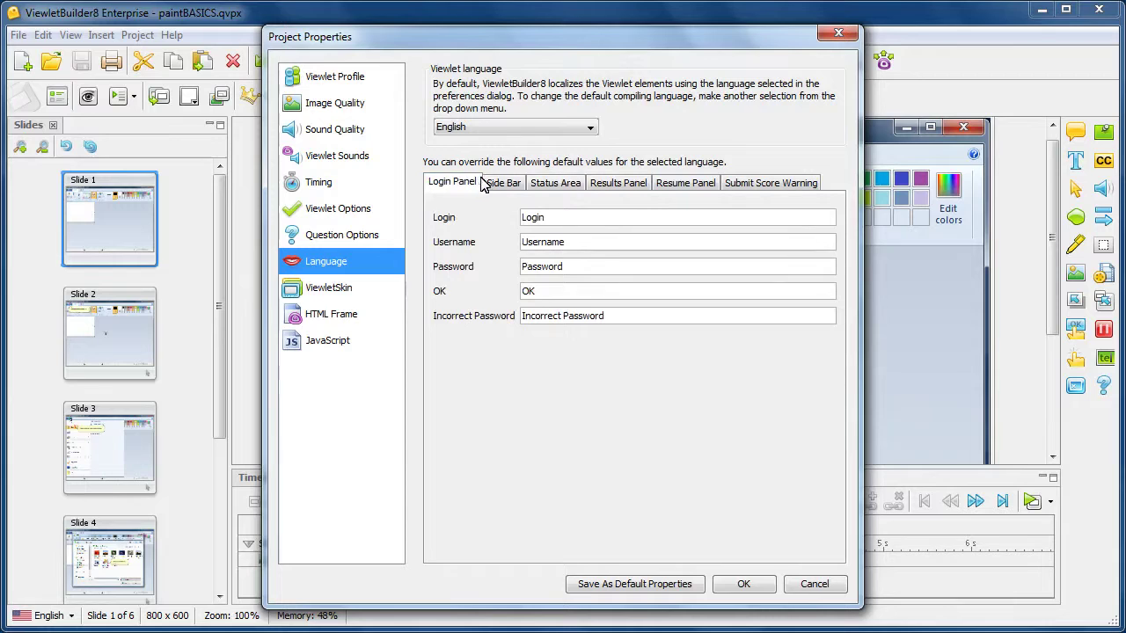
left_click(500, 184)
left_click(567, 184)
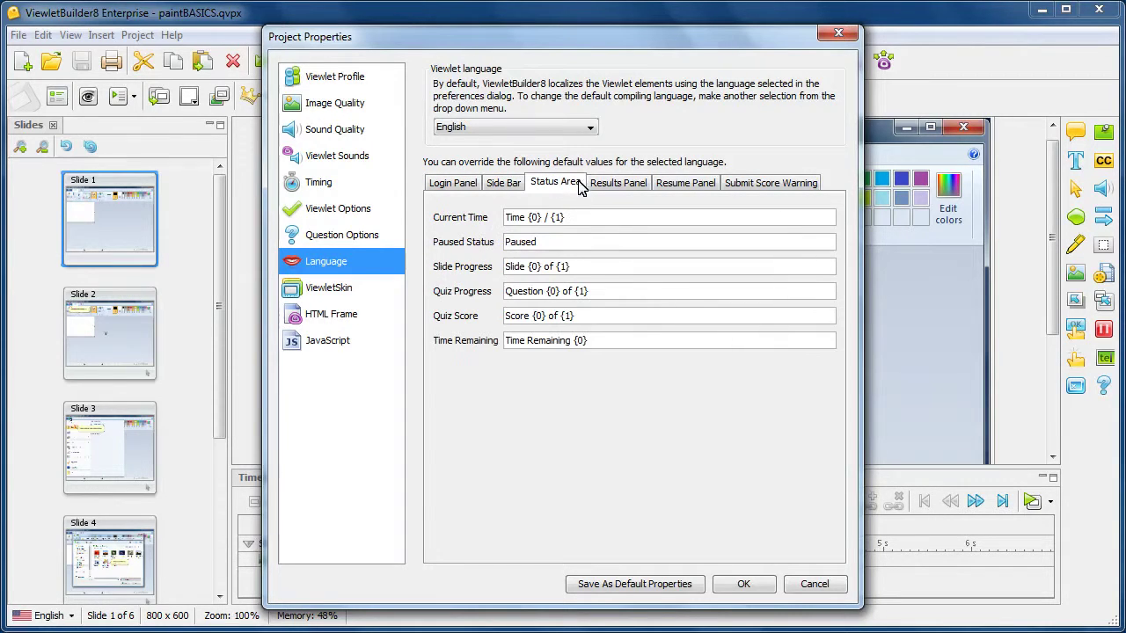
left_click(618, 188)
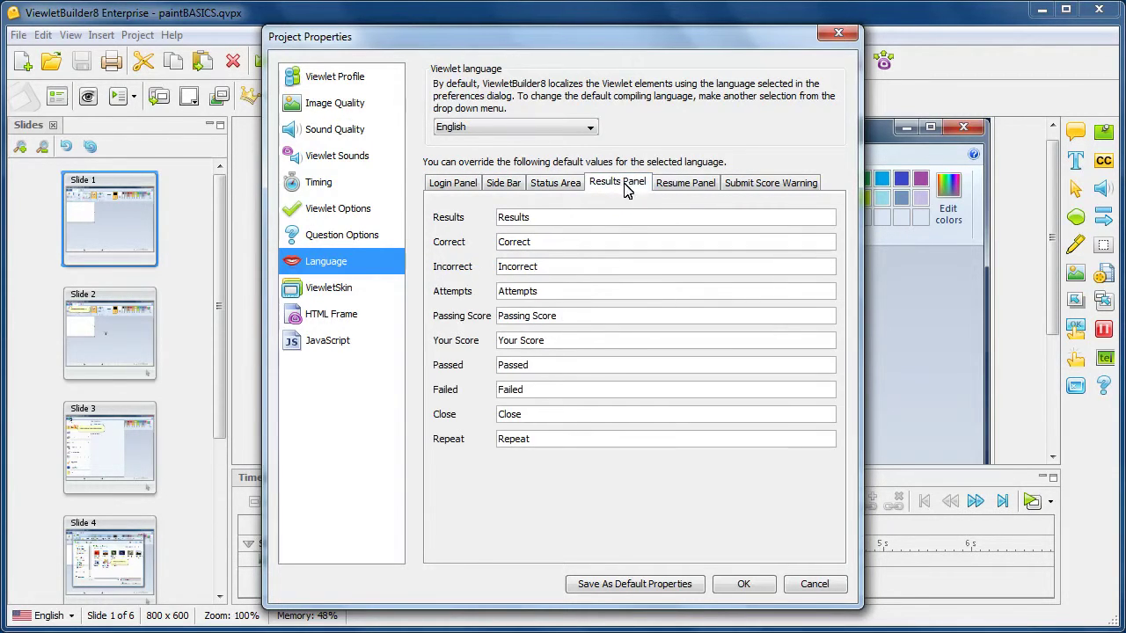
left_click(691, 188)
left_click(759, 186)
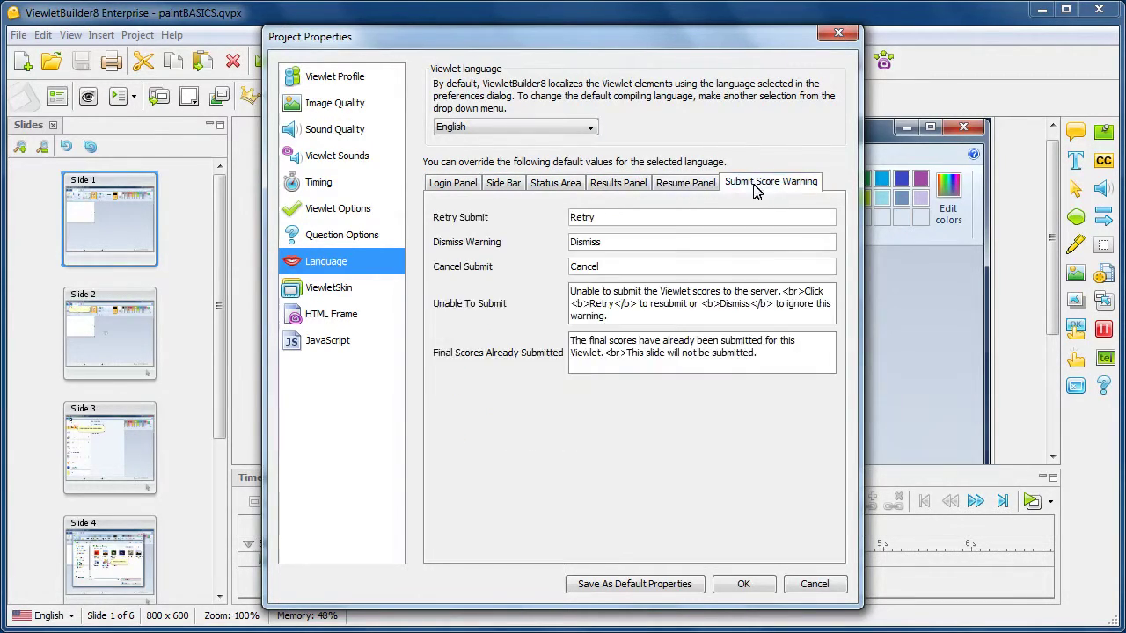
left_click(454, 186)
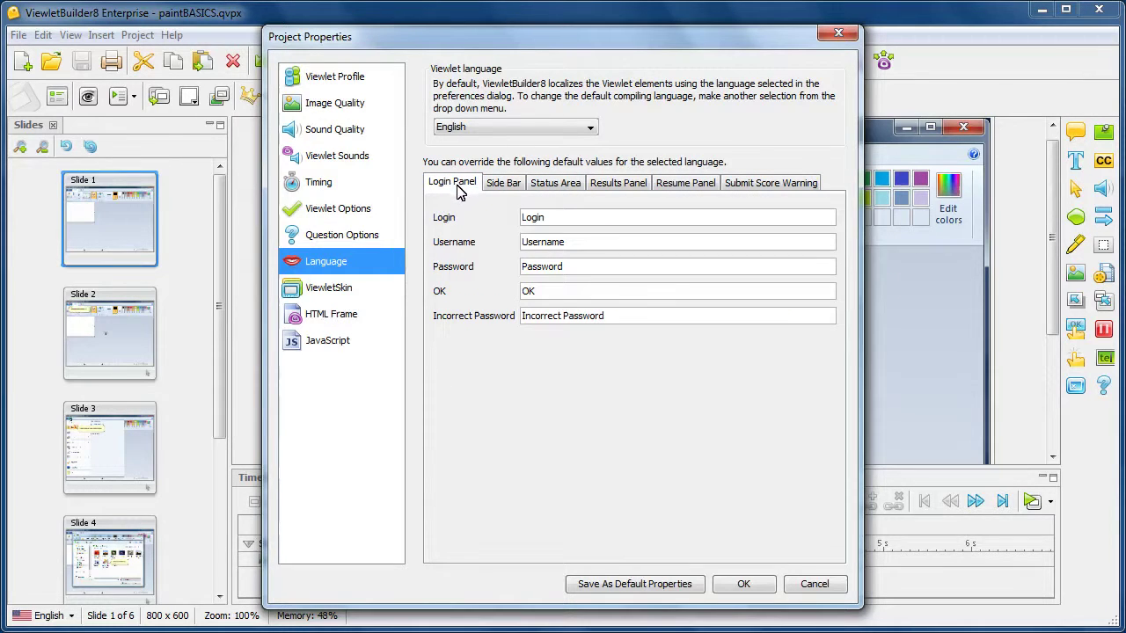
Step: Try the Blue ViewletSkin and review its general, side bar and player bar settings
left_click(343, 290)
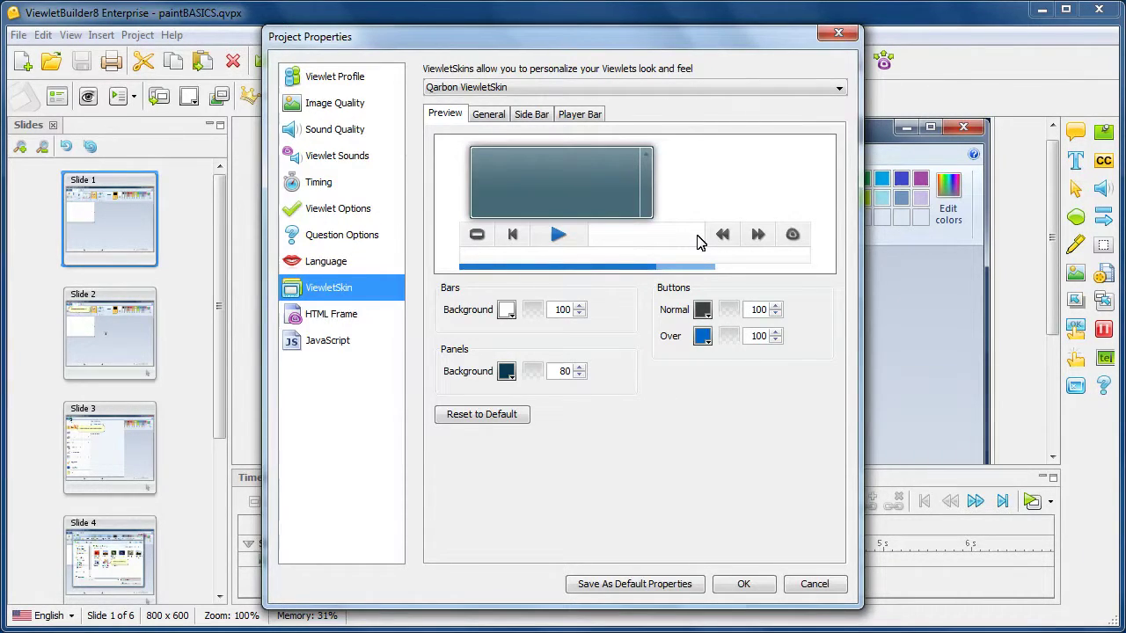
left_click(838, 94)
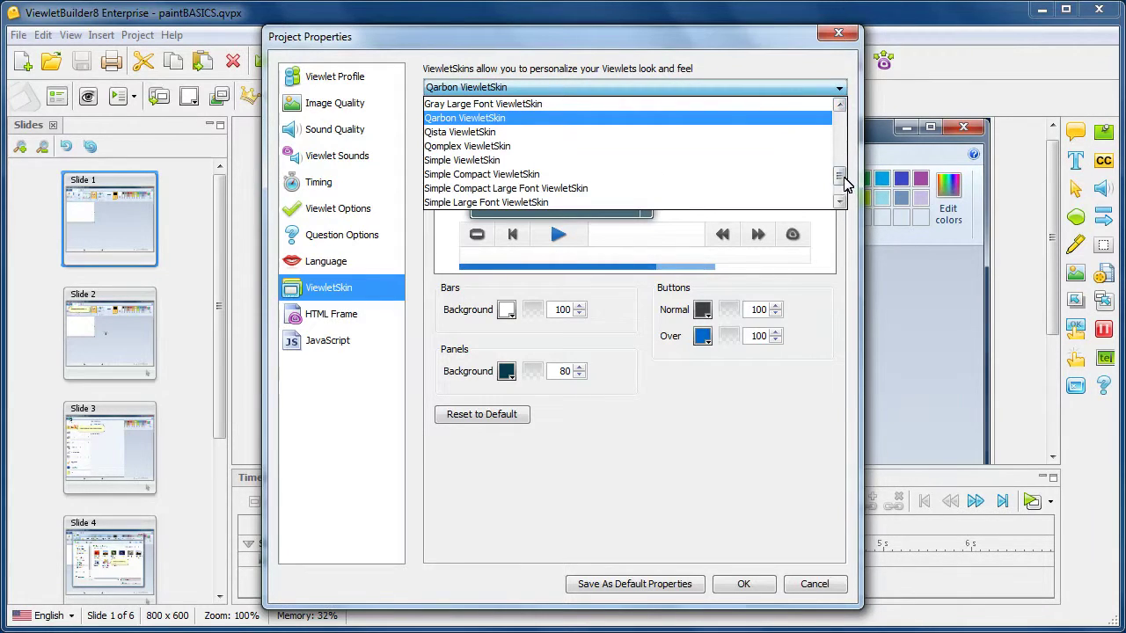
left_click_drag(845, 176, 840, 113)
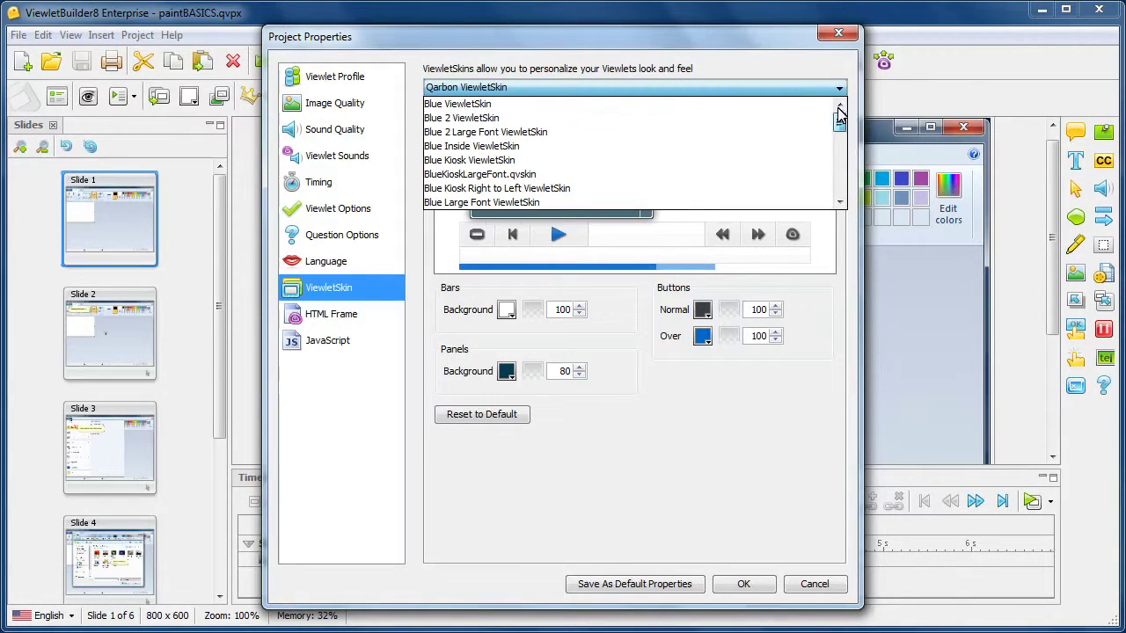
left_click(567, 106)
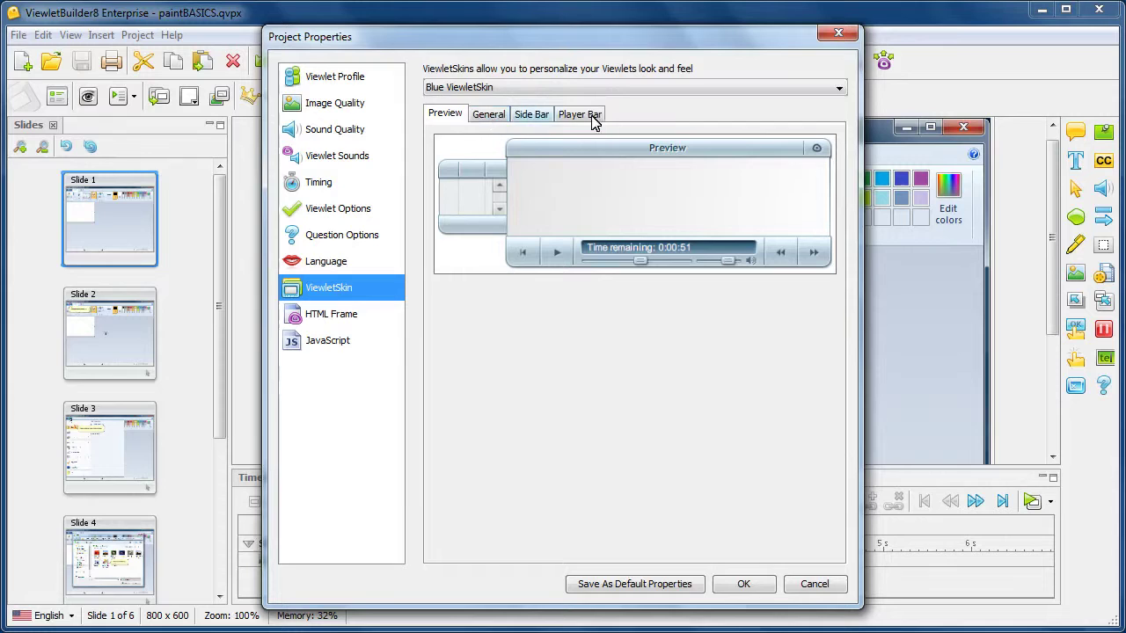
left_click(490, 120)
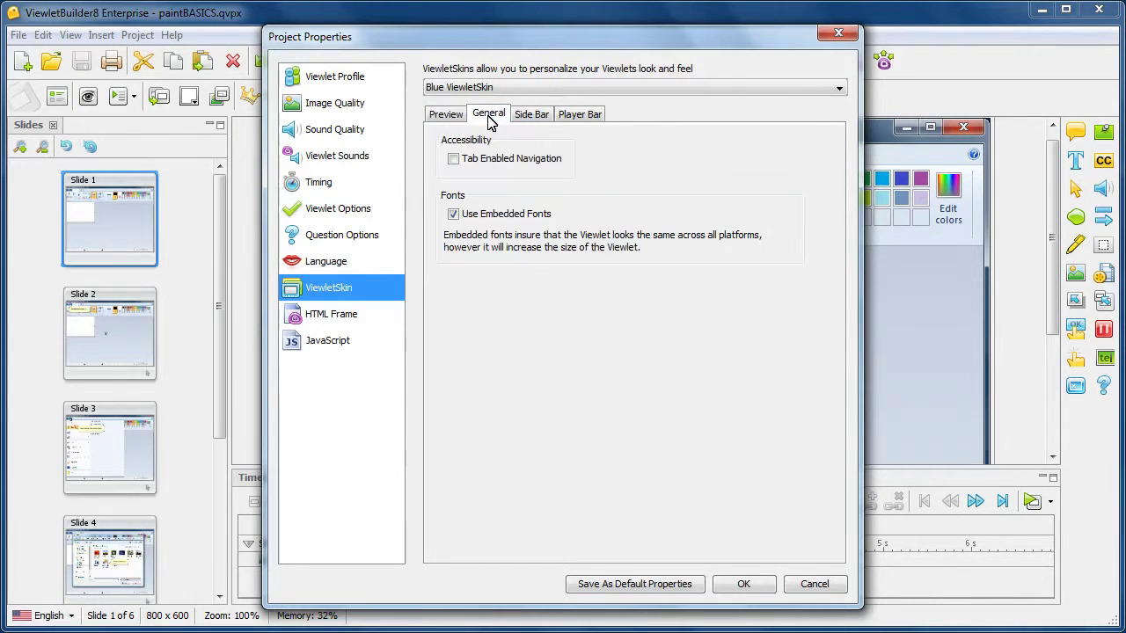
left_click(539, 120)
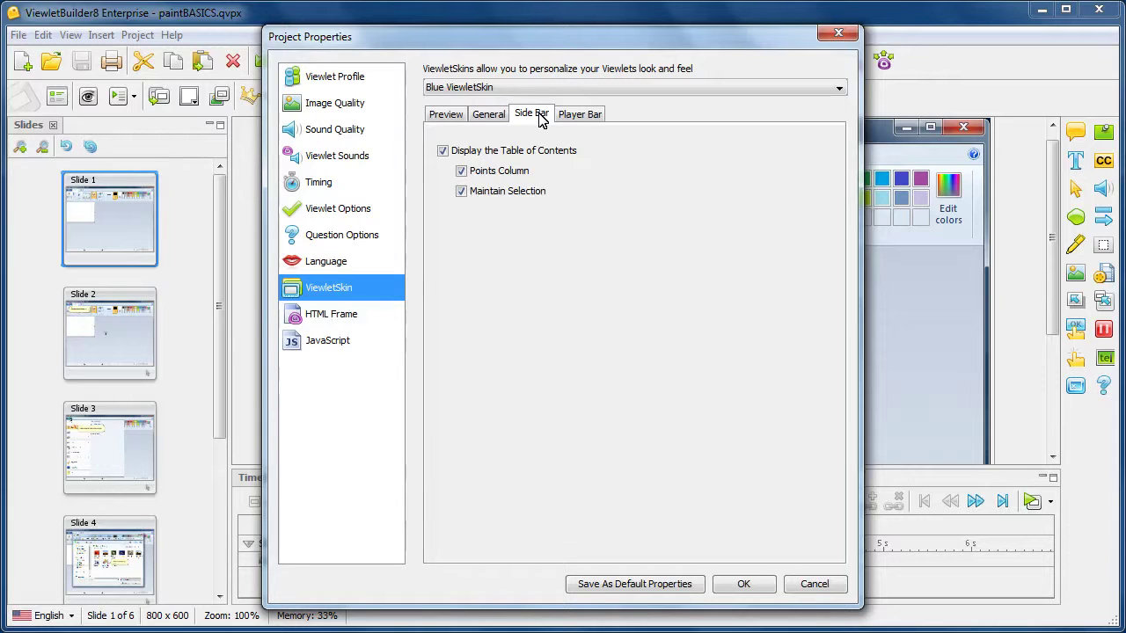
left_click(594, 117)
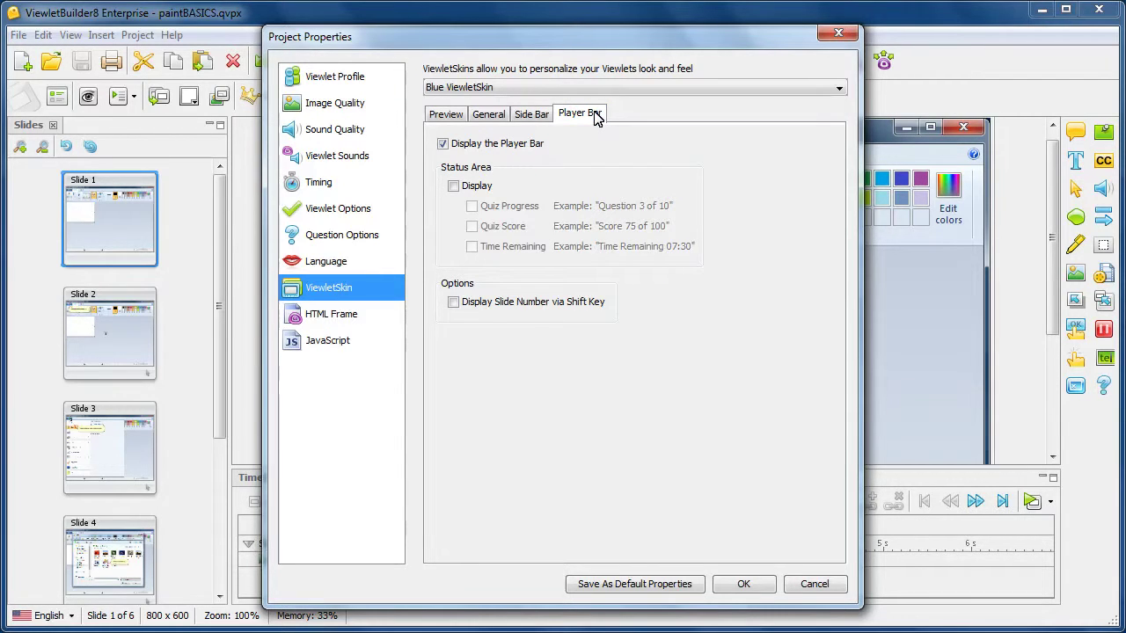
left_click(446, 115)
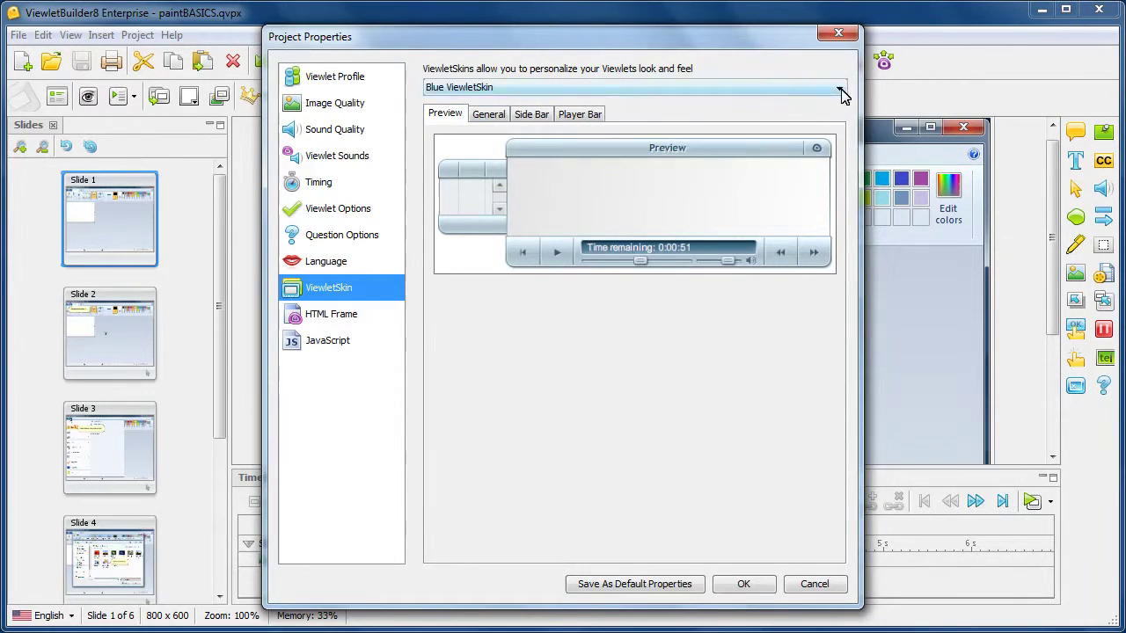
Step: Switch the skin back to Qarbon ViewletSkin and review its general, side bar and player bar settings
left_click(840, 91)
left_click_drag(839, 118, 841, 182)
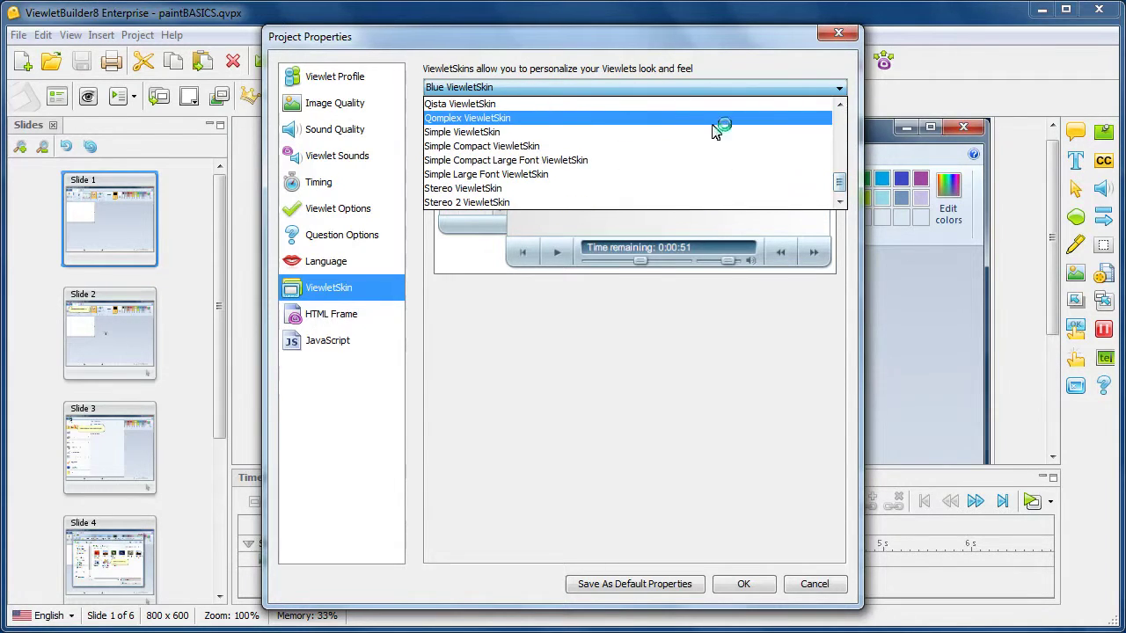
left_click(839, 104)
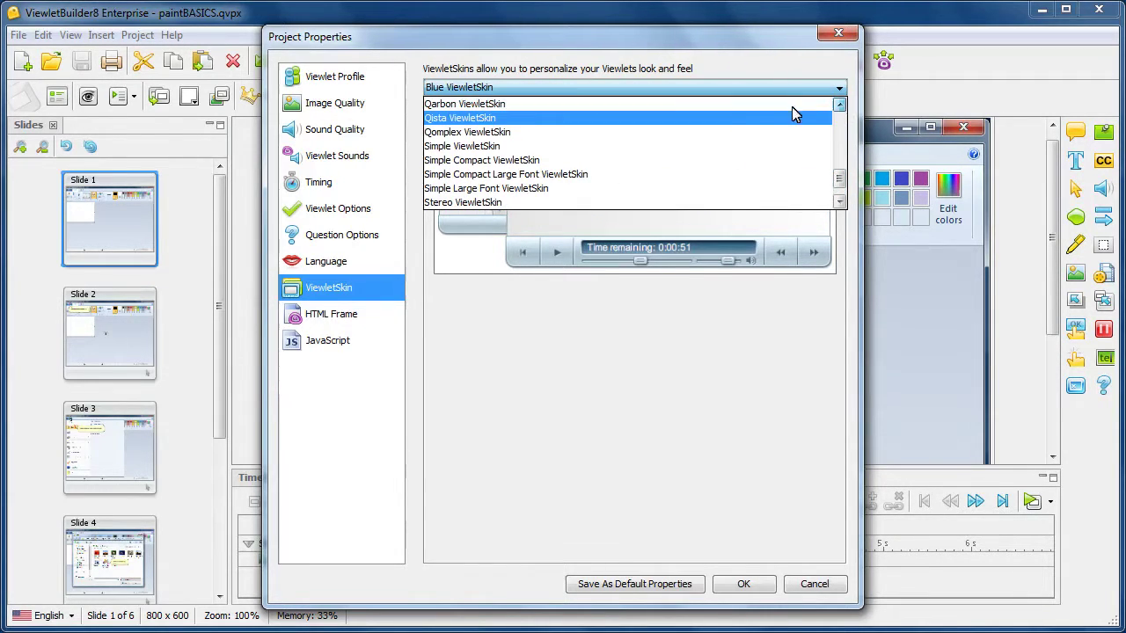
left_click(696, 107)
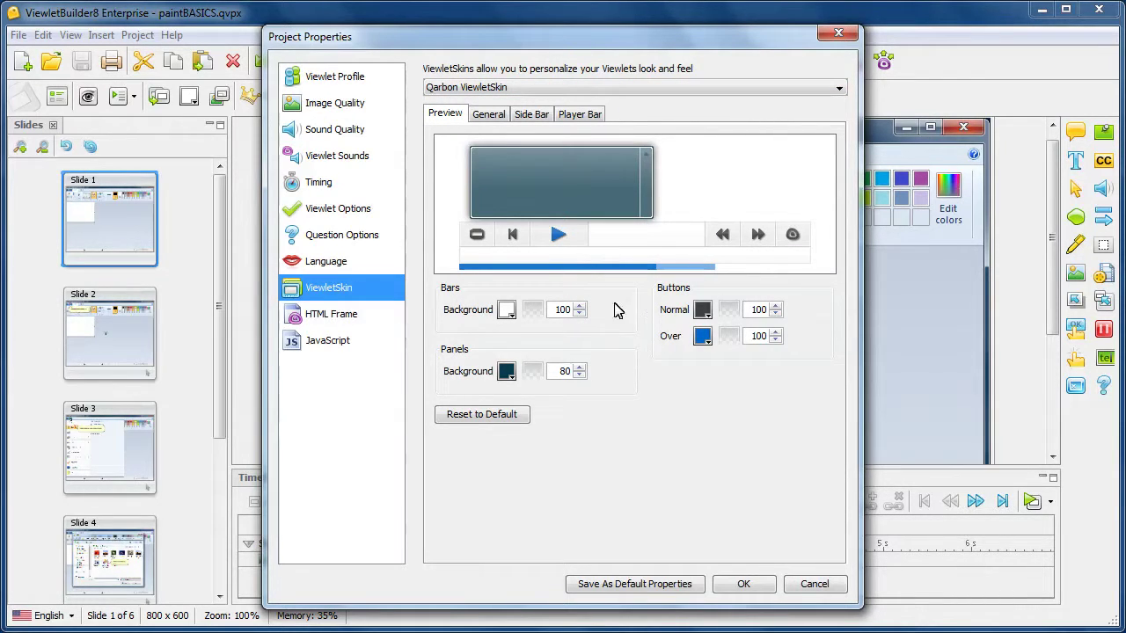
left_click(494, 116)
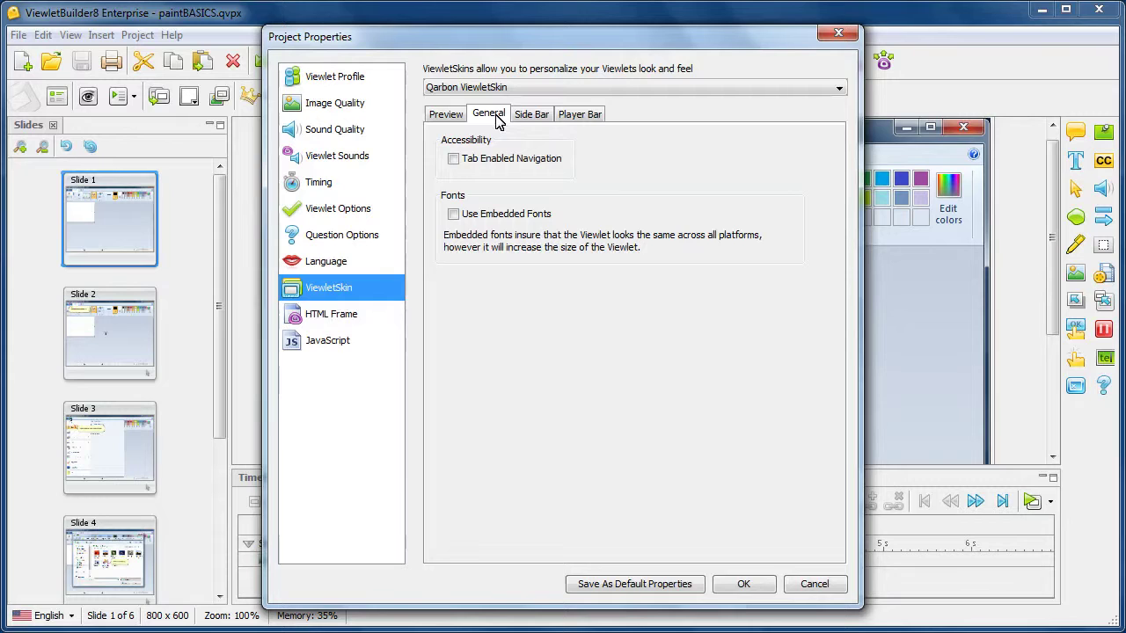
left_click(531, 118)
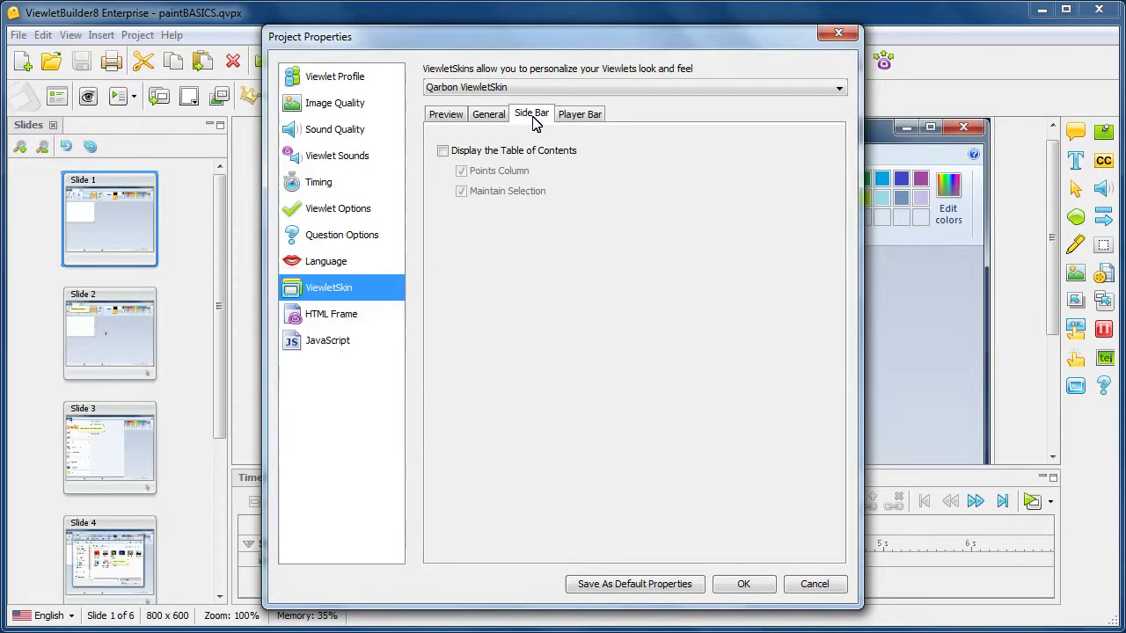
left_click(577, 117)
left_click(447, 117)
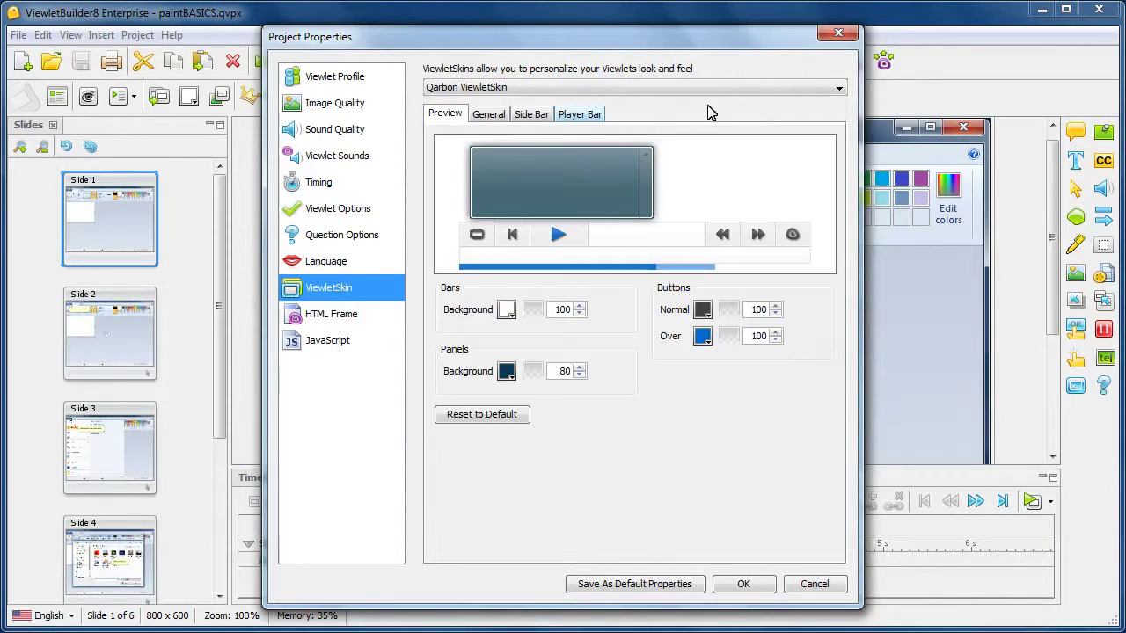
Step: Apply the Qomplex ViewletSkin and review its general, title bar, side bar and player bar settings
left_click(839, 89)
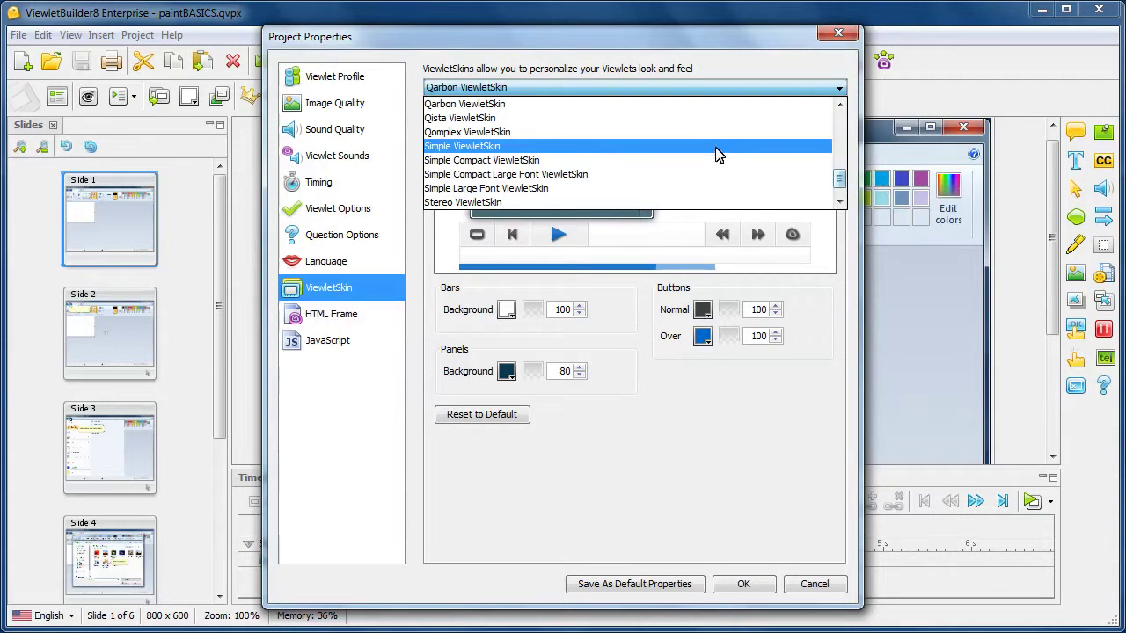
left_click(690, 134)
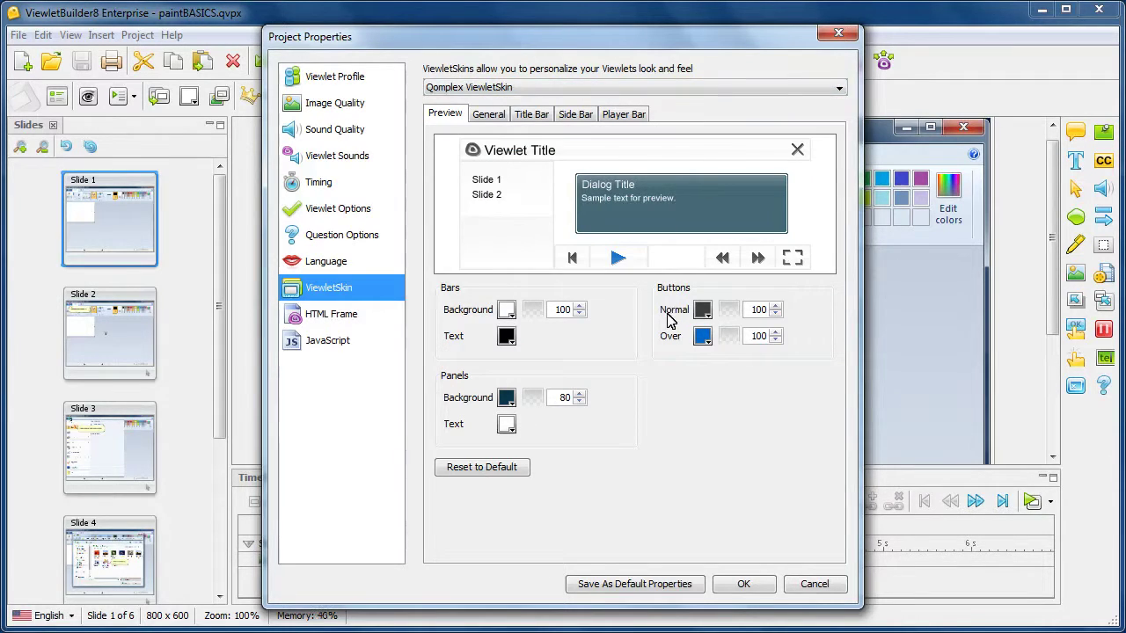
left_click(504, 117)
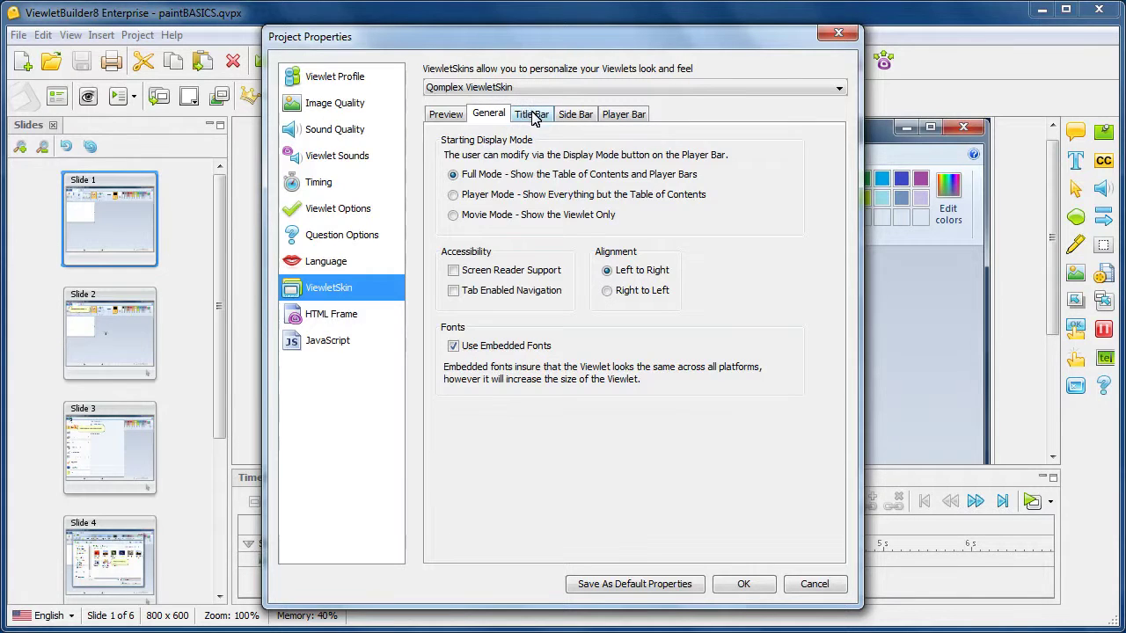
left_click(535, 116)
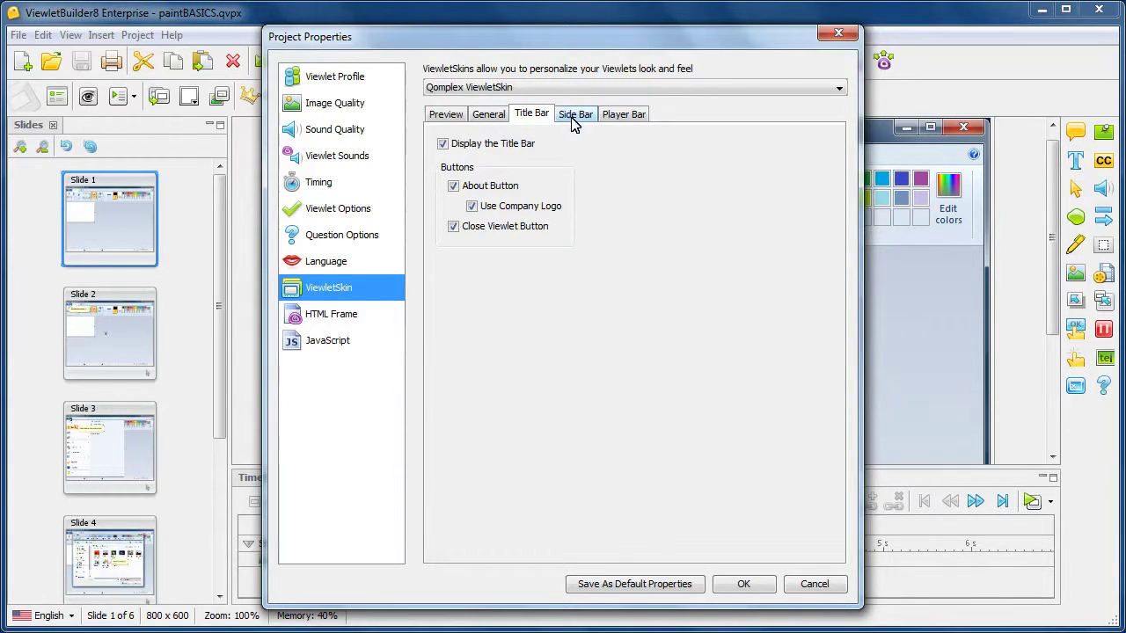
left_click(572, 122)
left_click(622, 115)
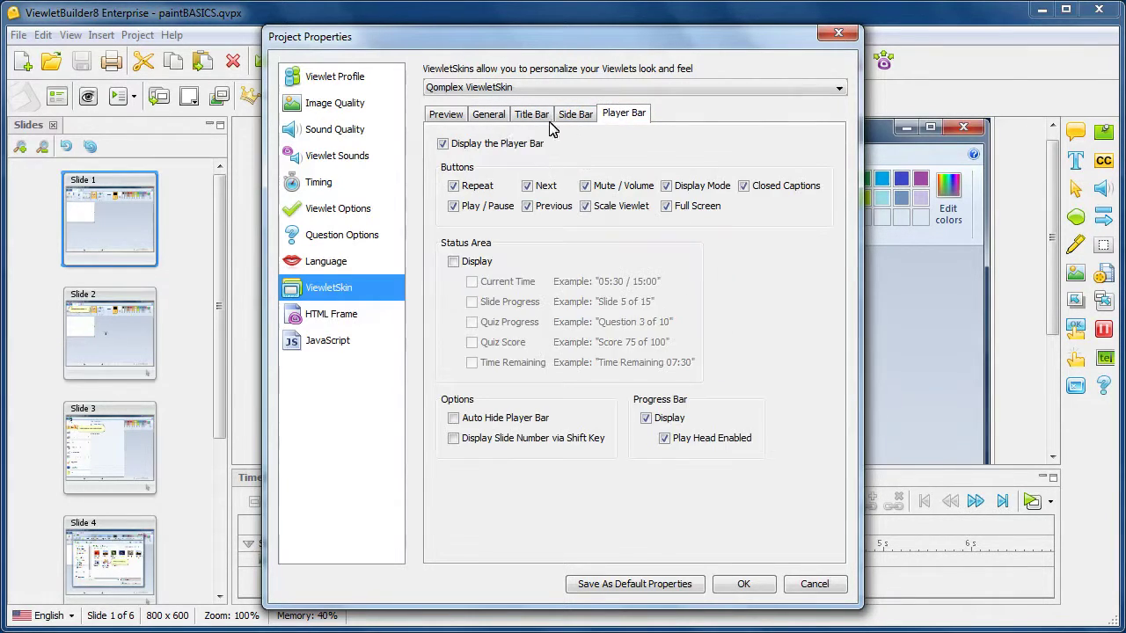
Step: Preview the Qomplex ViewletSkin's color settings and set the project's skin back to Qarbon ViewletSkin
left_click(444, 115)
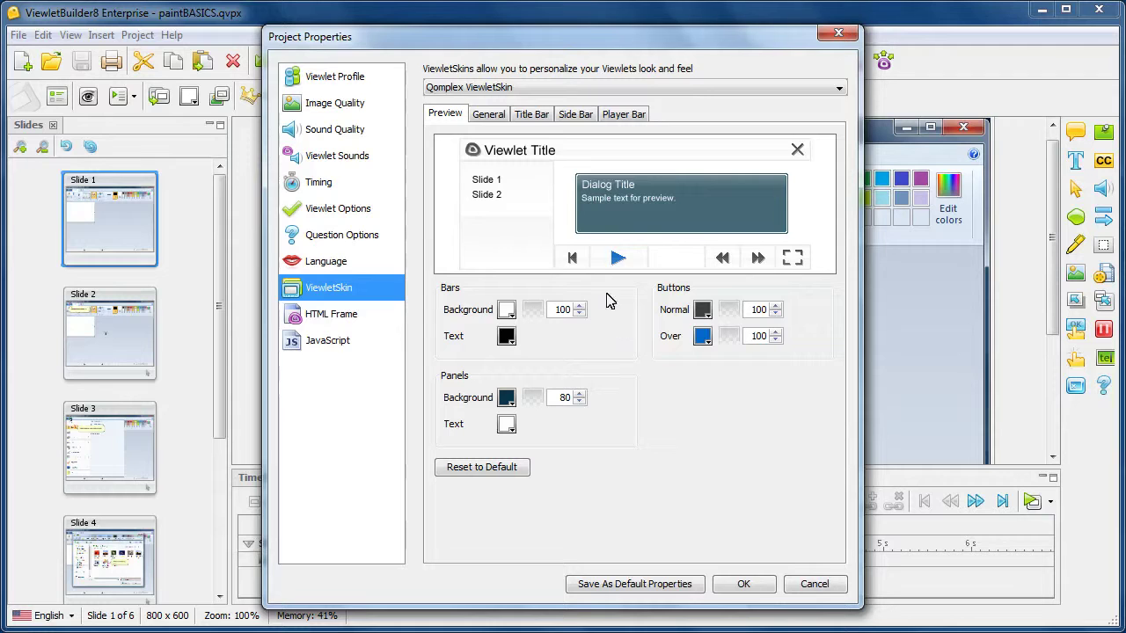
left_click(522, 88)
left_click(517, 105)
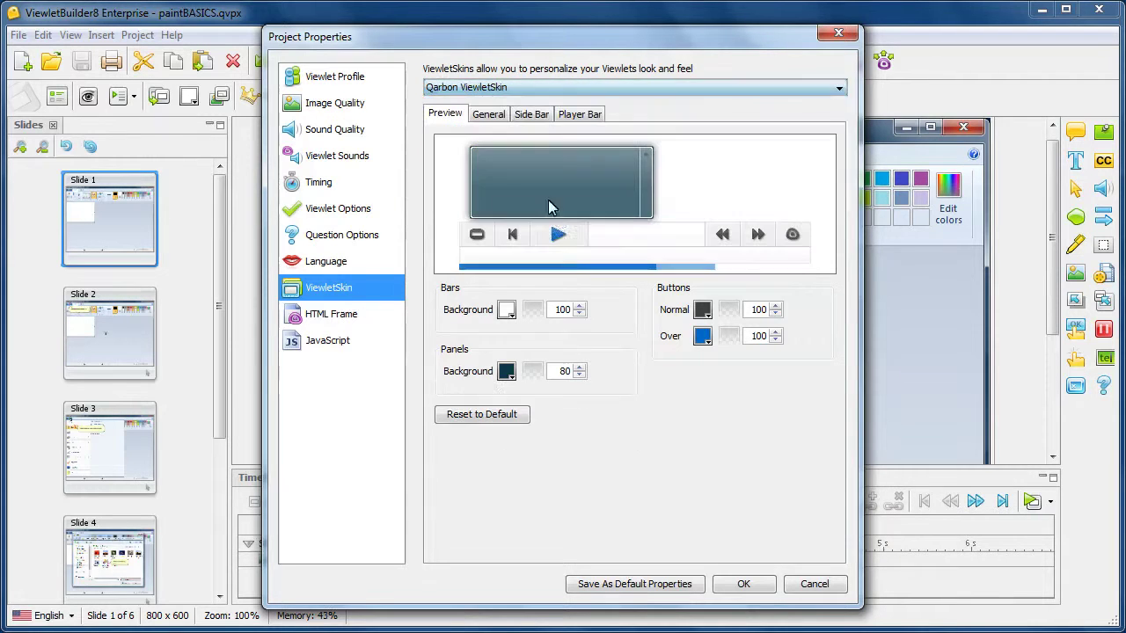
Step: Review the HTML Frame and JavaScript settings, and recheck the image quality, sound, timing, Viewlet options and company profile settings
left_click(347, 320)
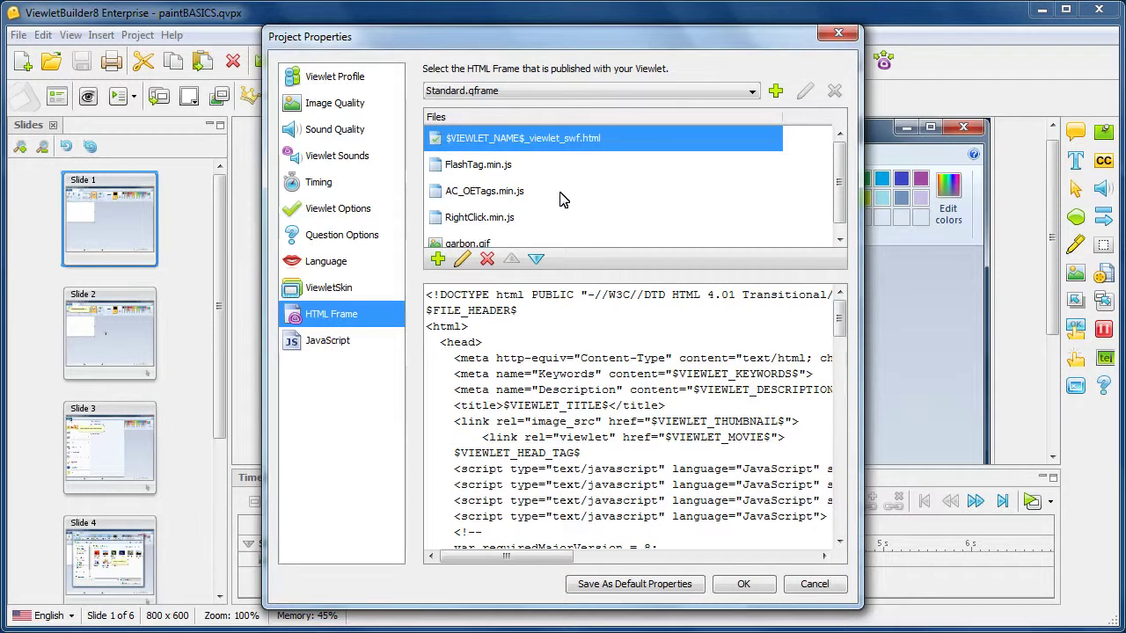
left_click(327, 343)
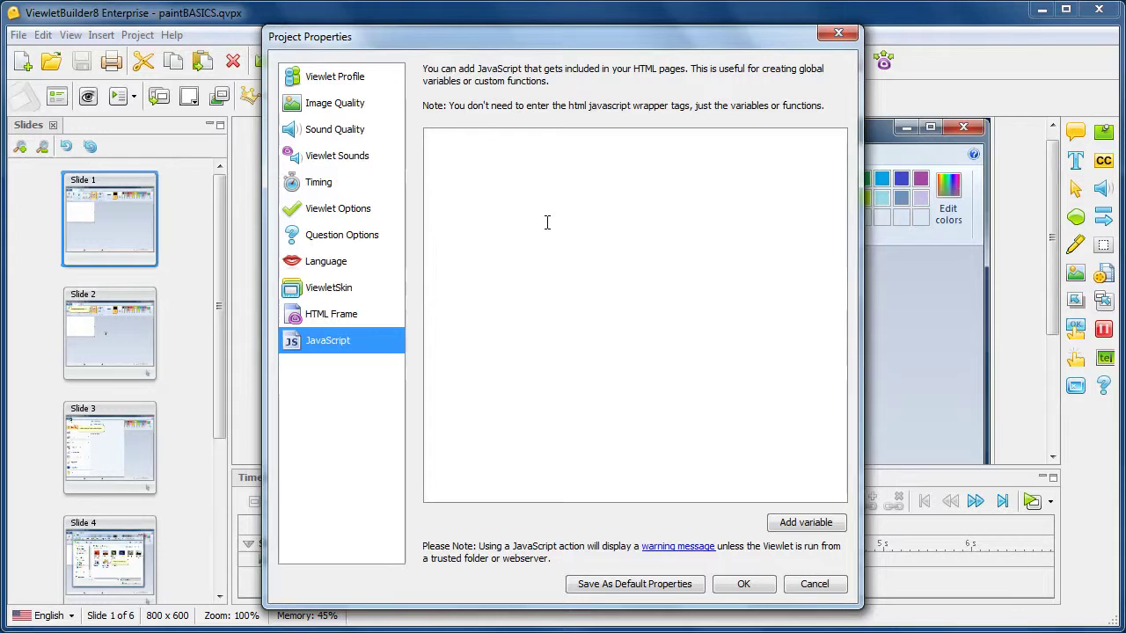
left_click(359, 81)
left_click(356, 106)
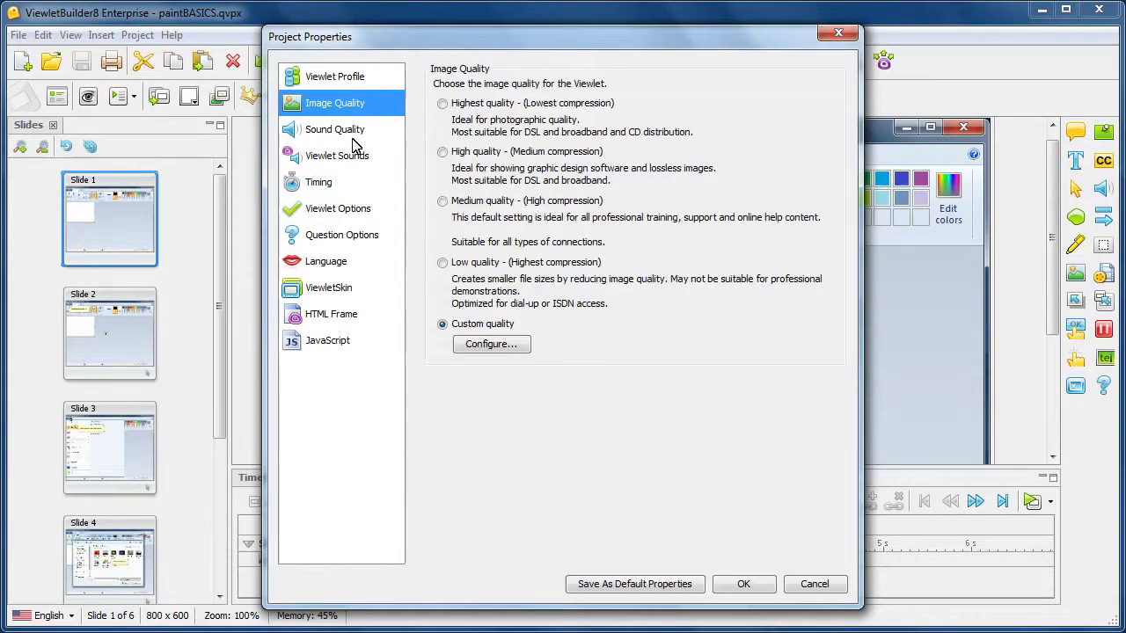
left_click(352, 138)
left_click(351, 159)
left_click(335, 184)
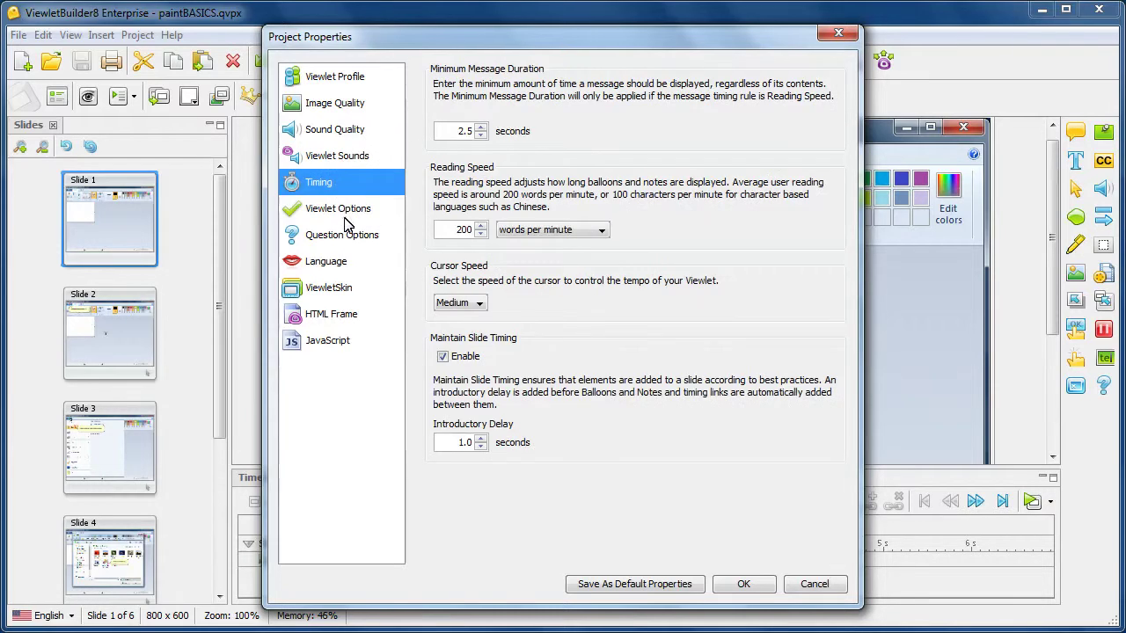
left_click(345, 211)
left_click(342, 81)
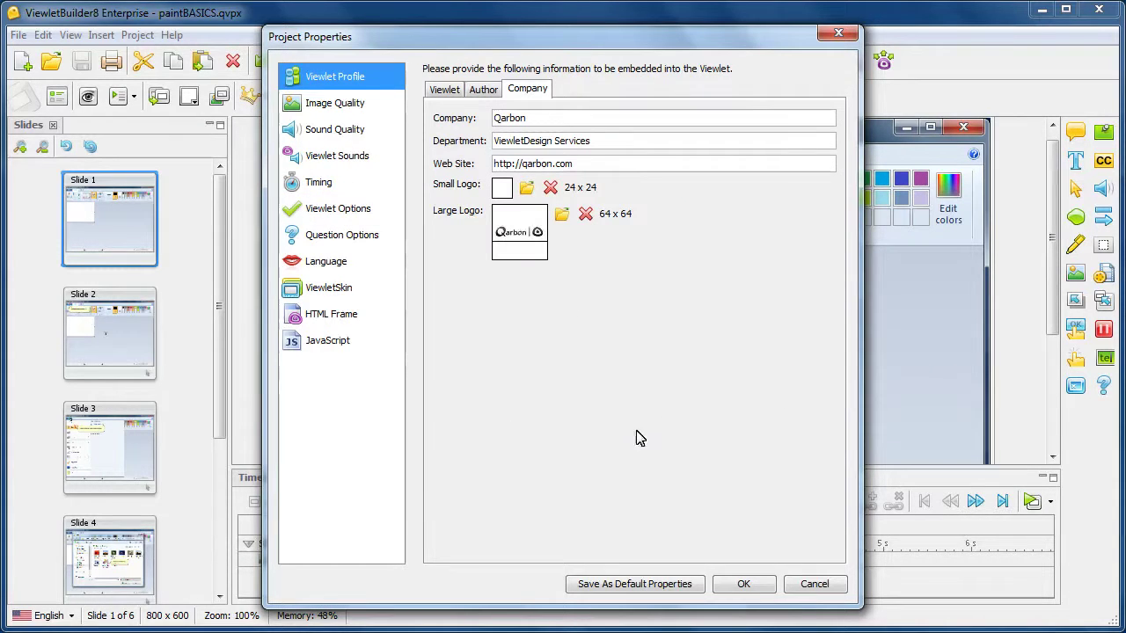
Step: Save the project properties as defaults, apply them to the project and save the paintBASICS file
left_click(678, 585)
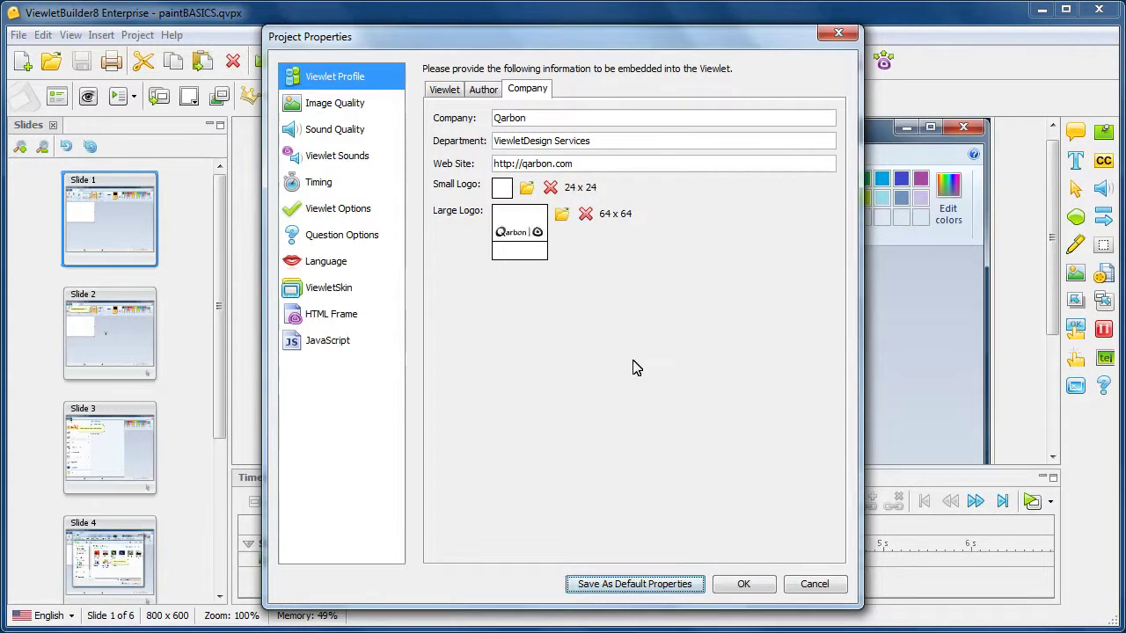
left_click(736, 584)
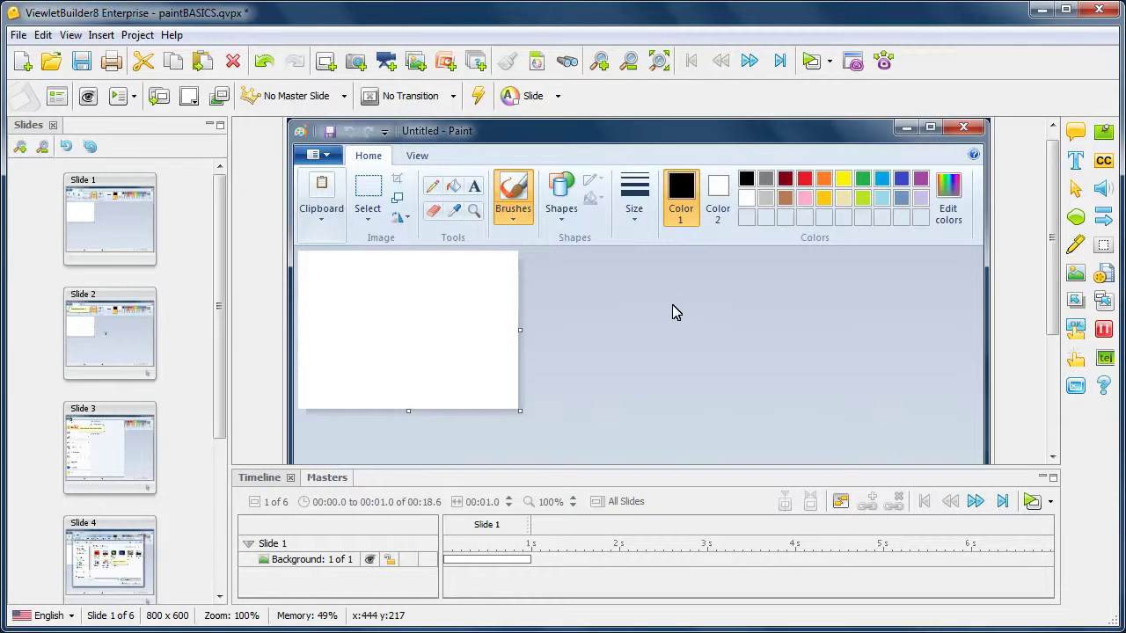
left_click(82, 64)
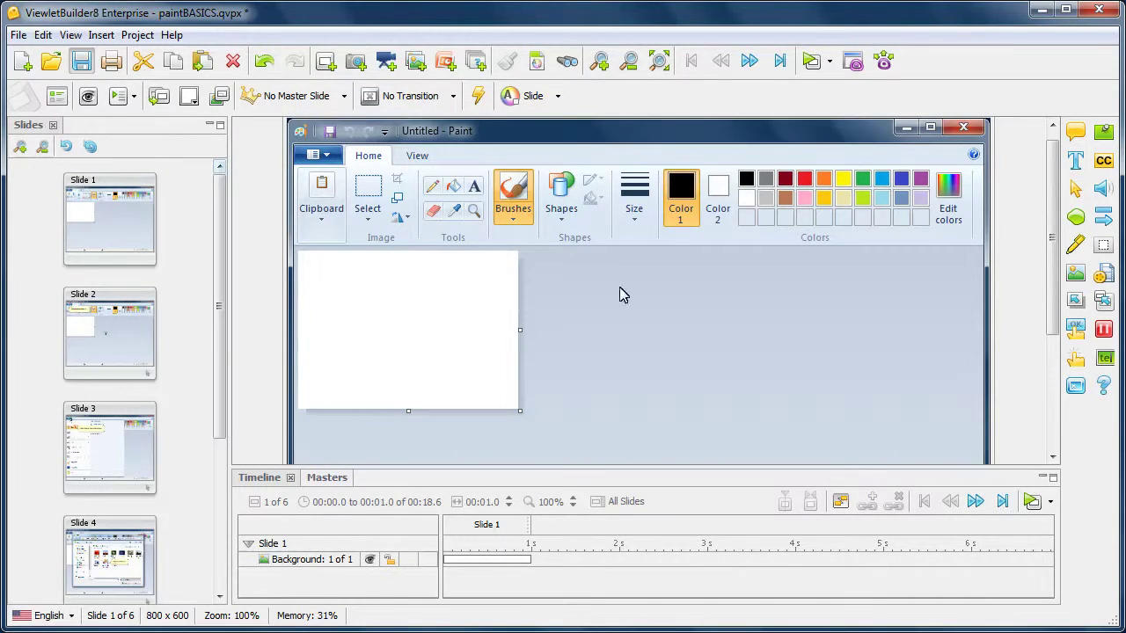